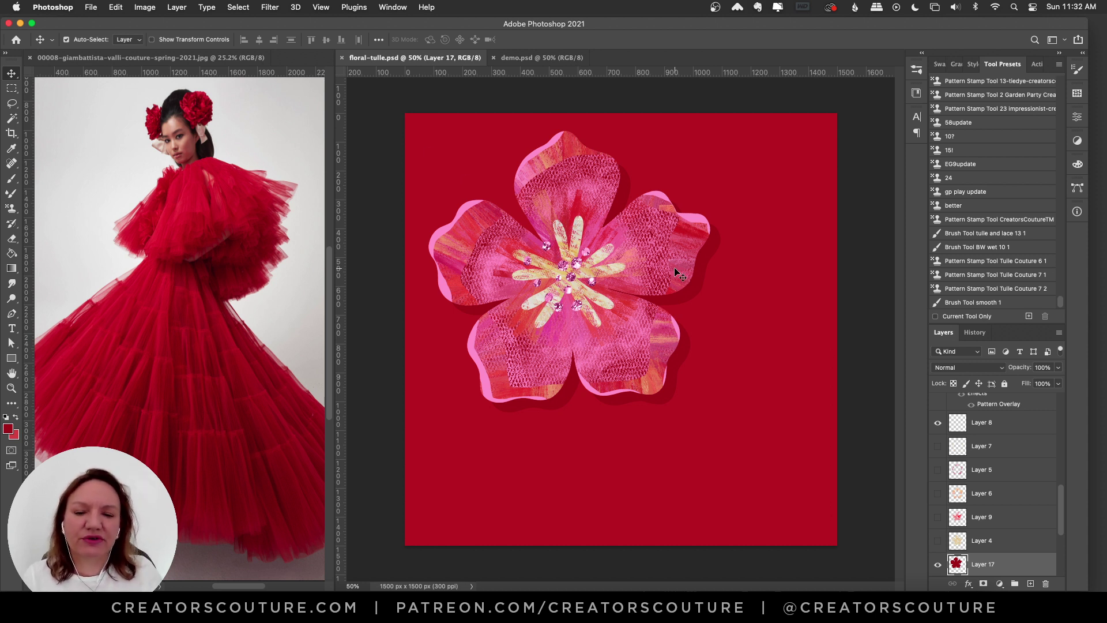
- Collapse Group 2 and dock floral-tulle.psd with the reference photo, widening that pane so the finished flower sits beside demo.psd
scroll(1027, 456, up, 5)
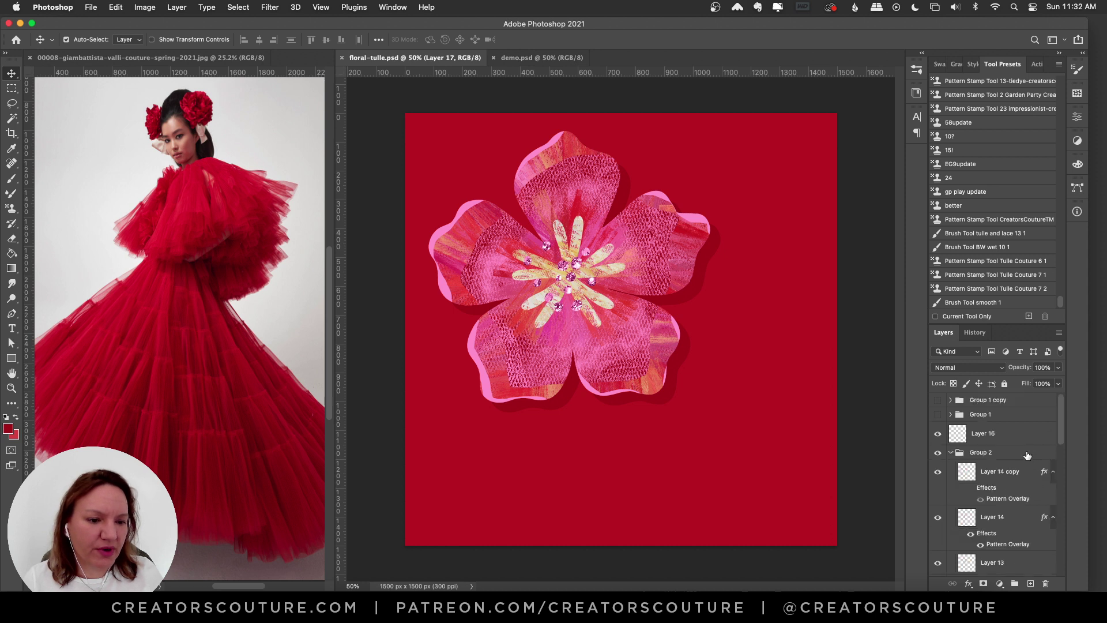
click(960, 453)
click(950, 453)
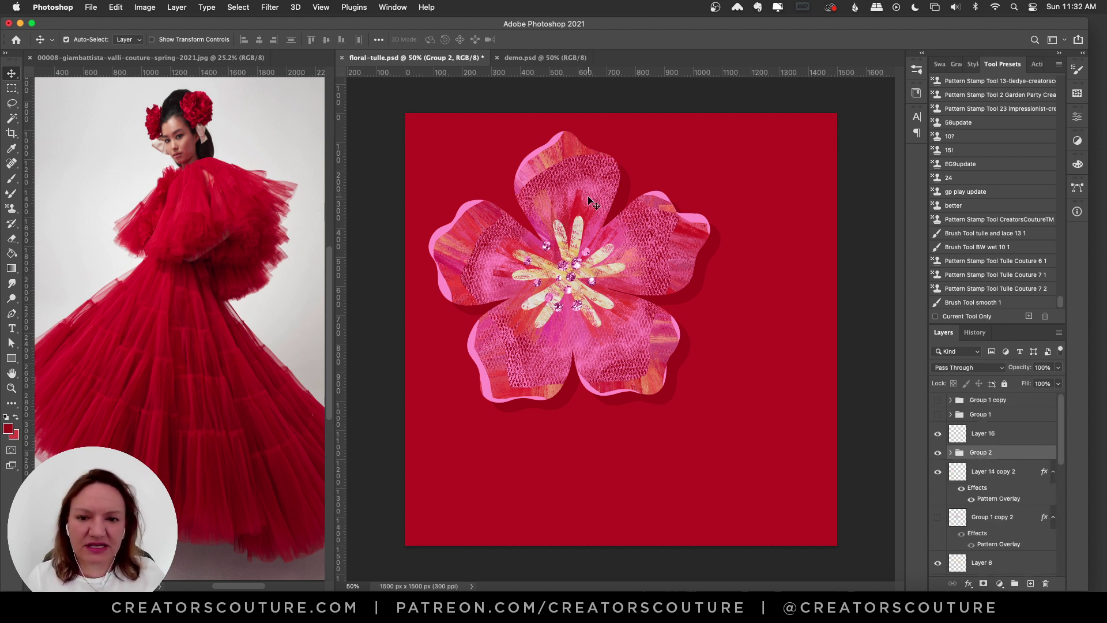
drag(410, 58, 242, 122)
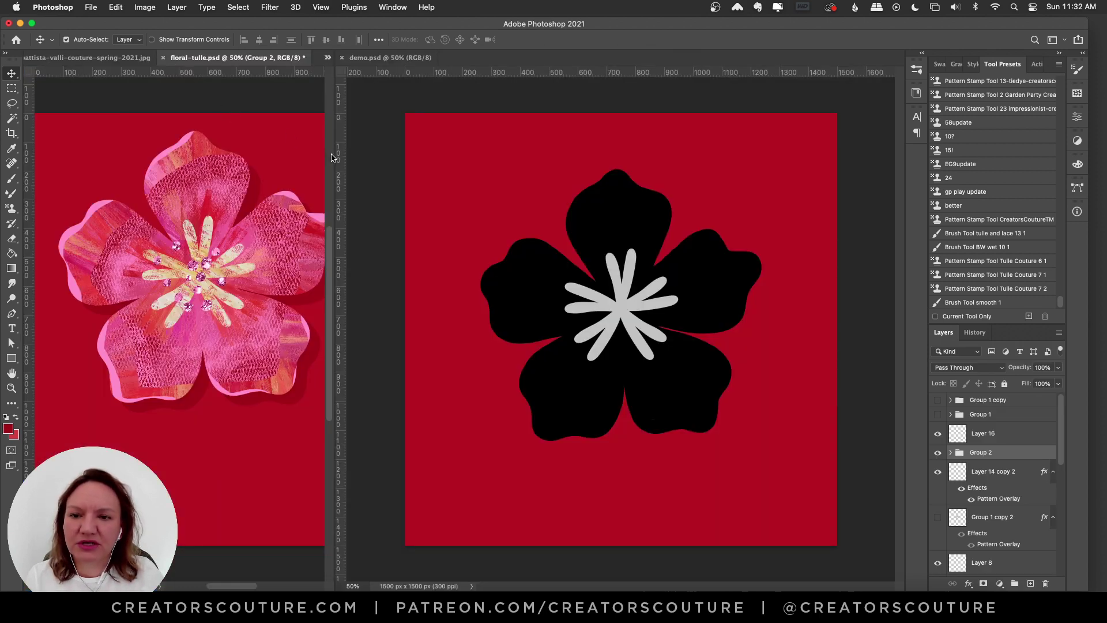
drag(334, 157, 398, 176)
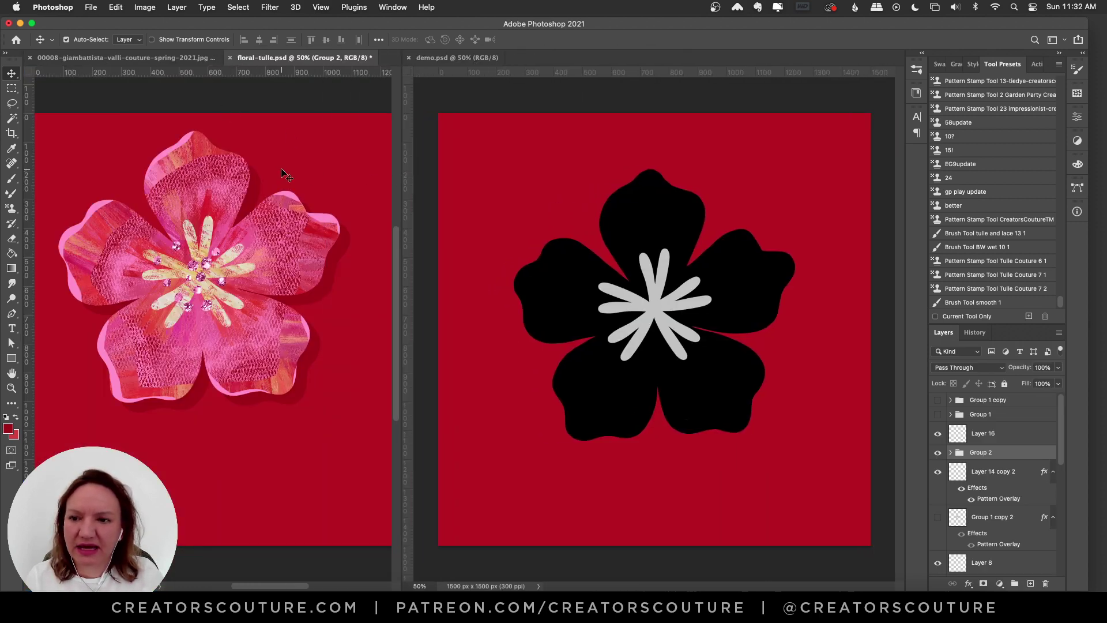
scroll(281, 173, up, 3)
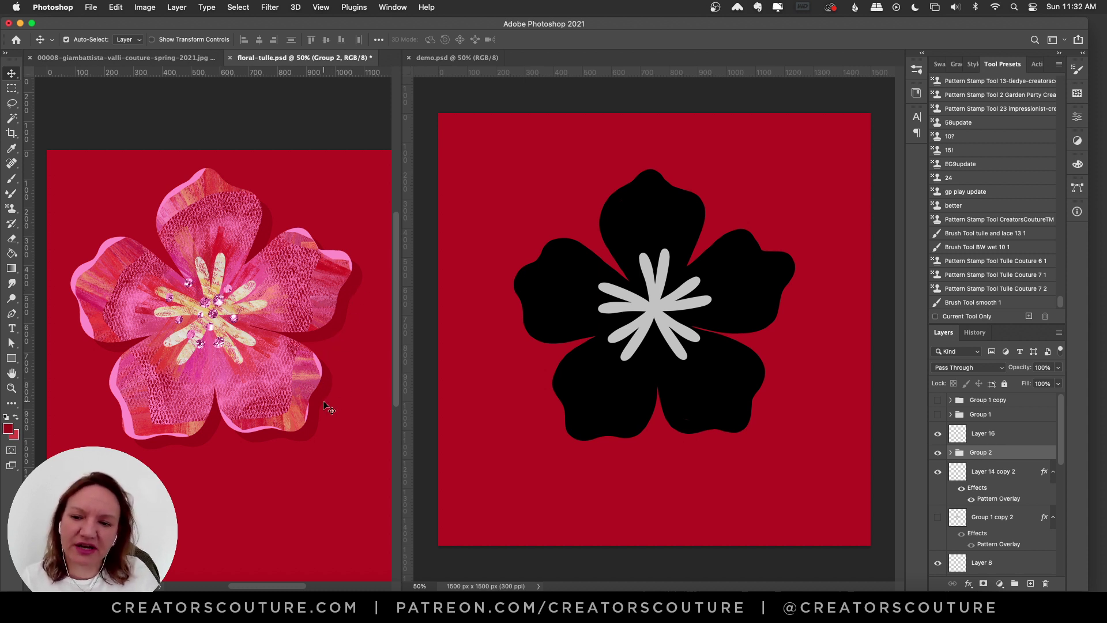
- Nudge the black flower and its grey stamens slightly up and left on the demo.psd canvas
click(744, 285)
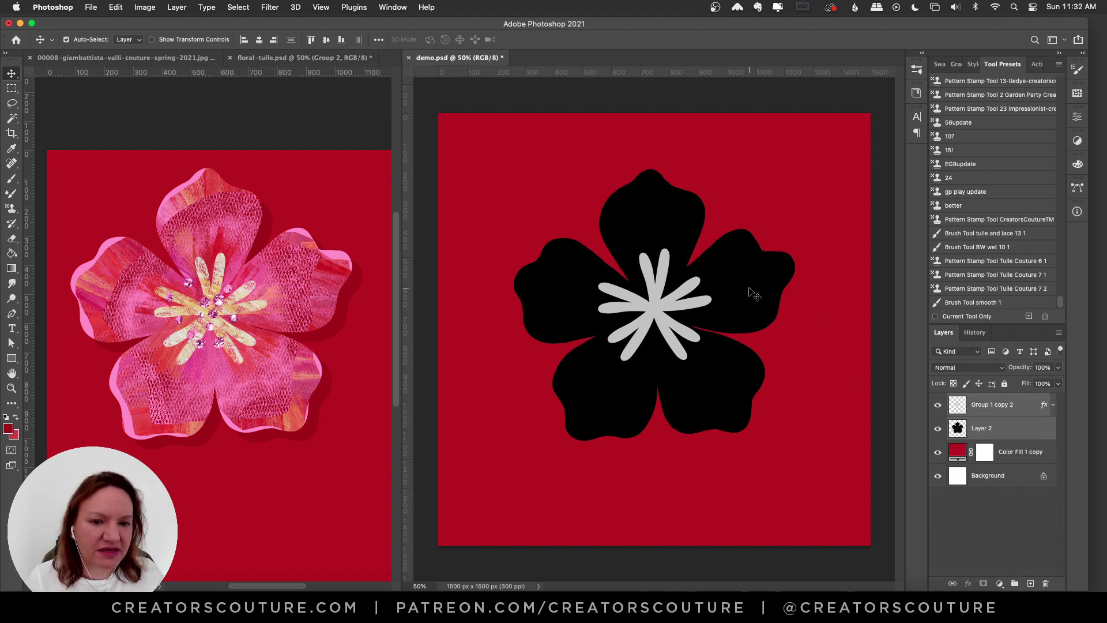
drag(748, 293, 744, 288)
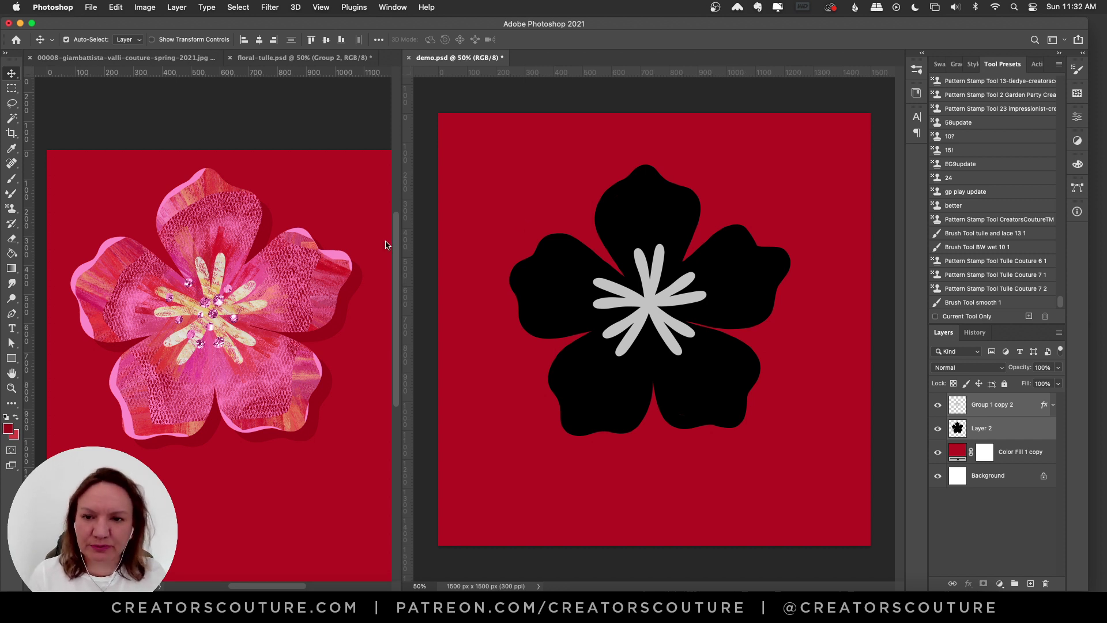
scroll(381, 245, down, 3)
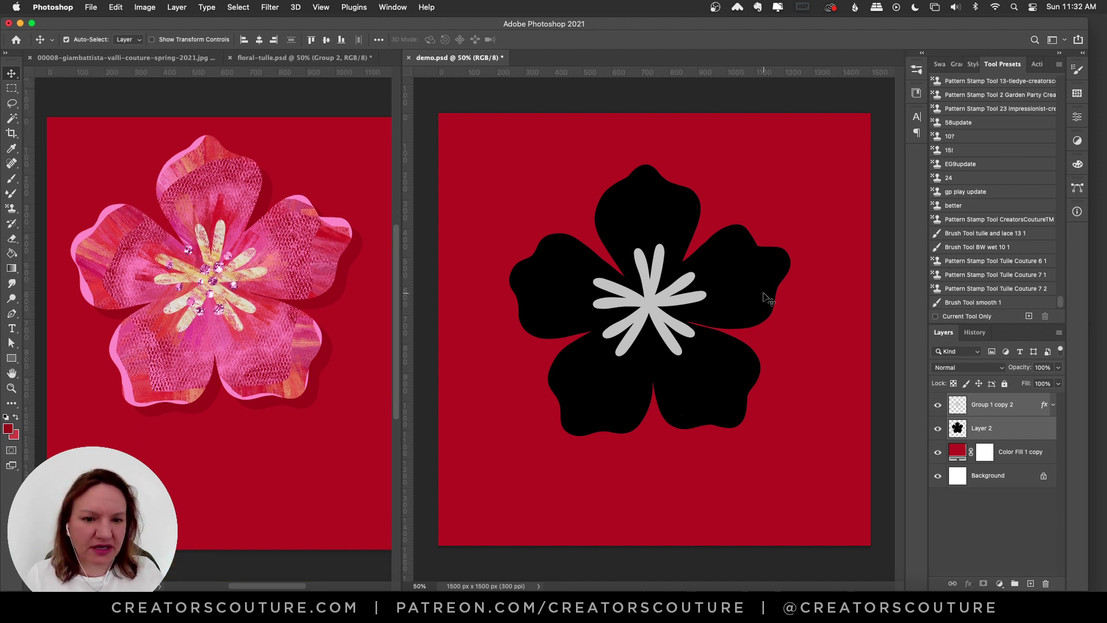
- Load the Layer 2 flower shape as a selection, hiding both Group 1 copy 2 and Layer 2
click(1010, 429)
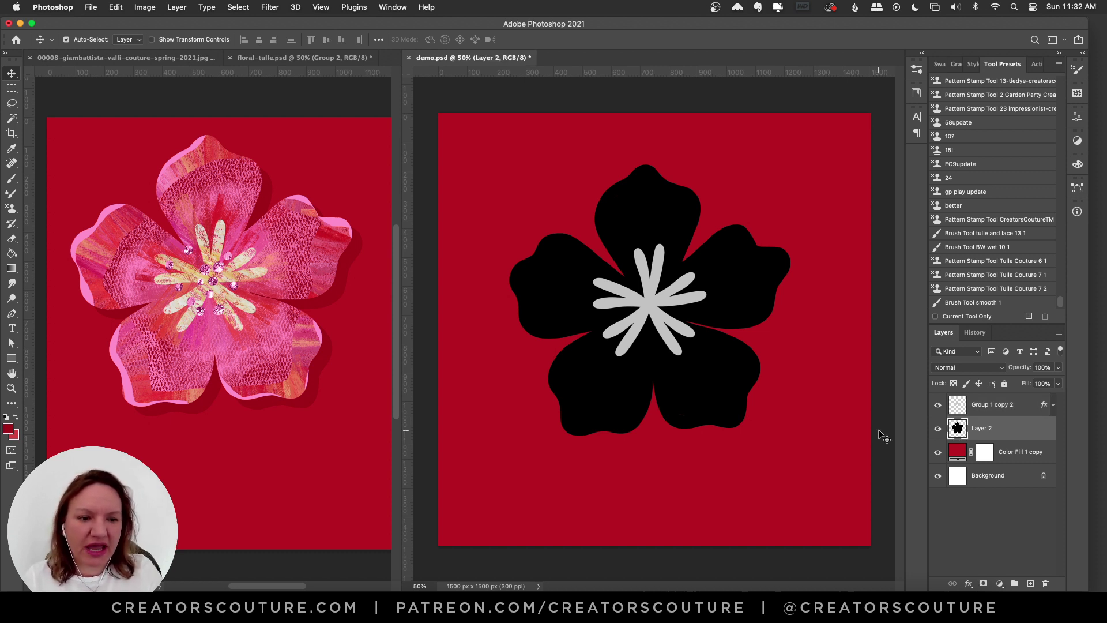
click(938, 404)
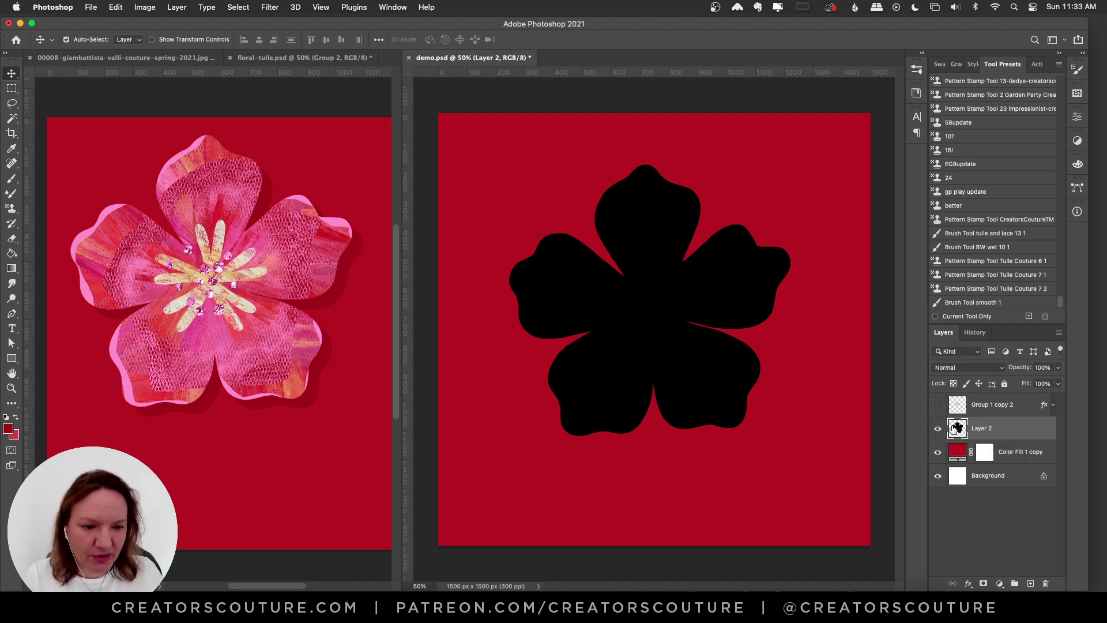
key(super)
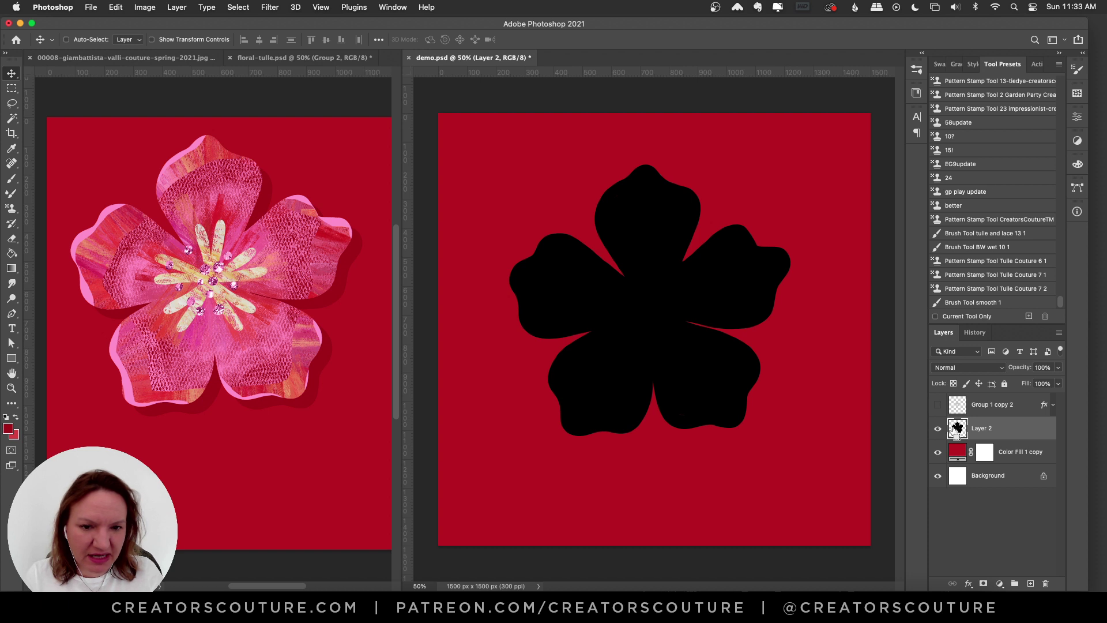
super+click(958, 430)
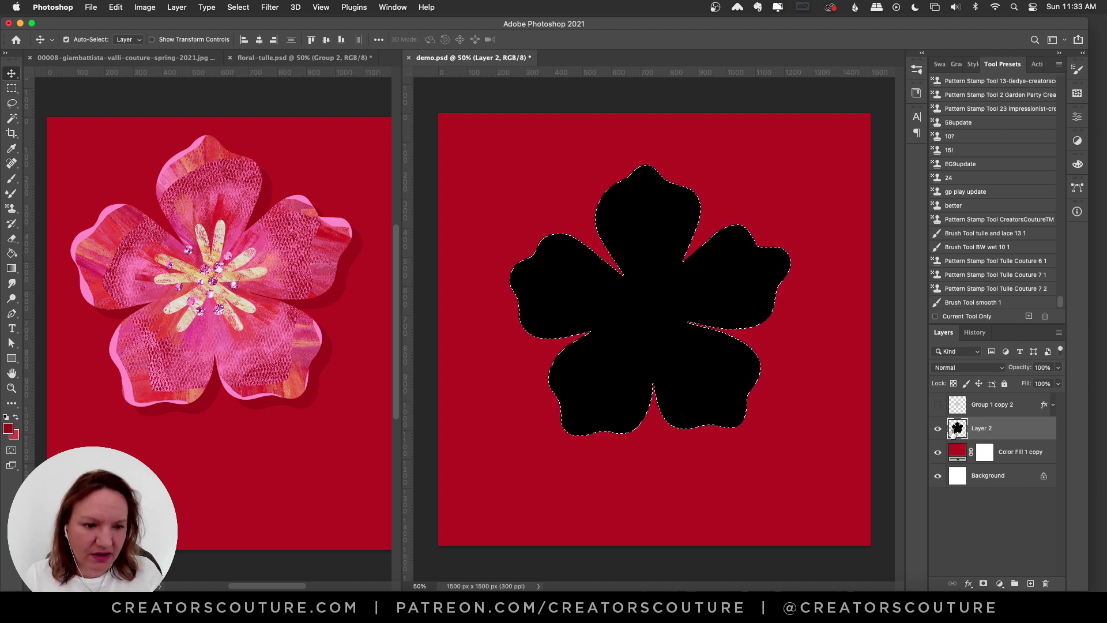
click(938, 428)
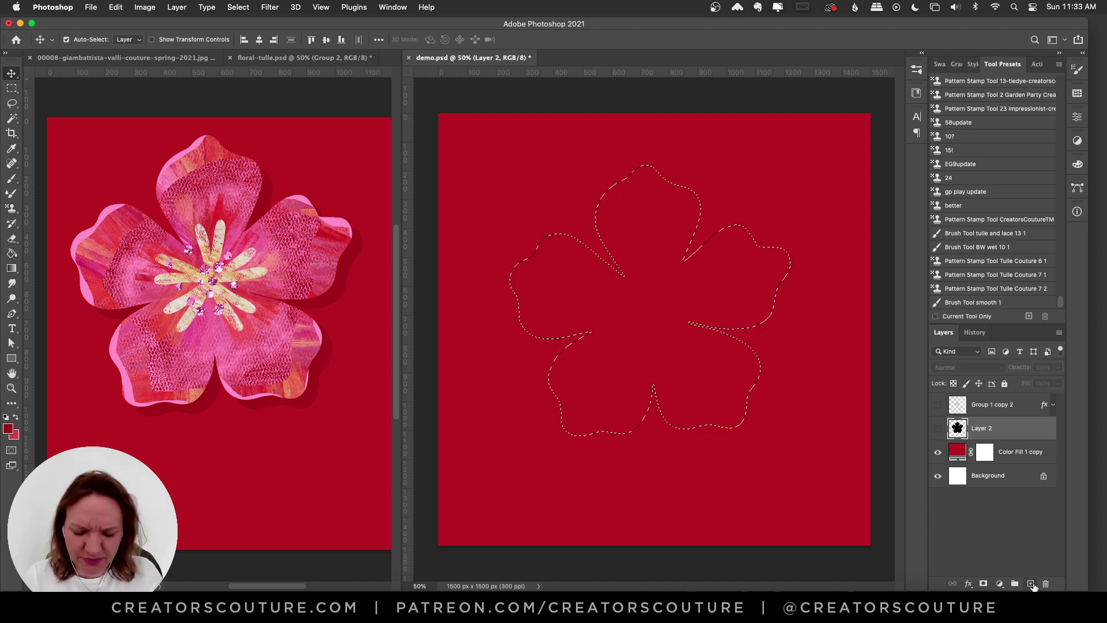
- On a new layer above Layer 2, paint the whole flower selection pink with the brush preset tulle and lace 13 1
click(1031, 584)
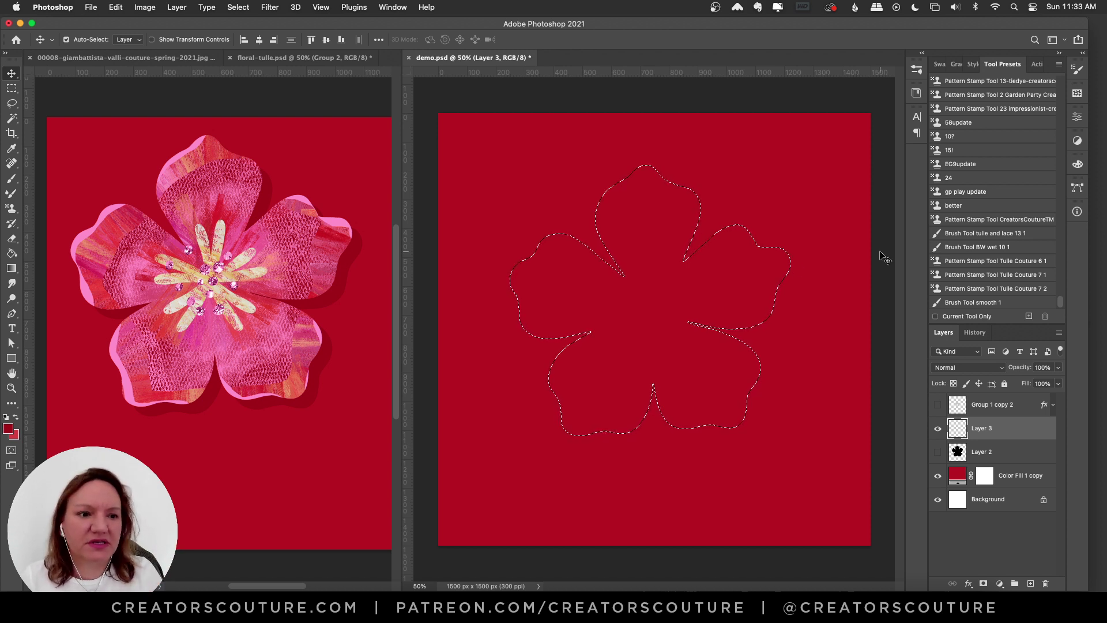
click(982, 234)
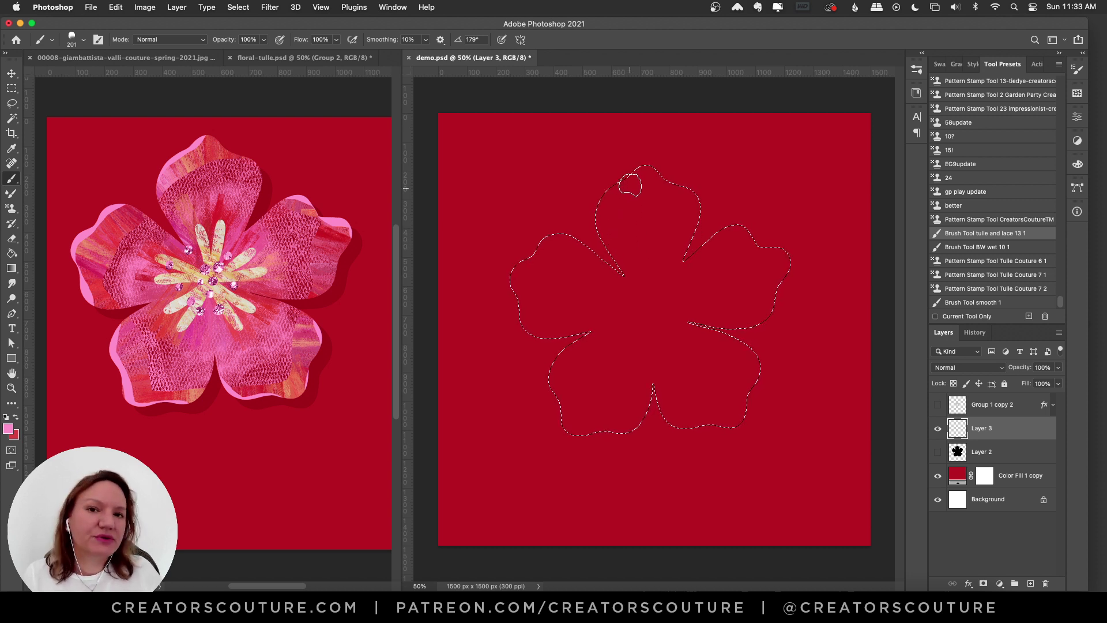
right_click(11, 178)
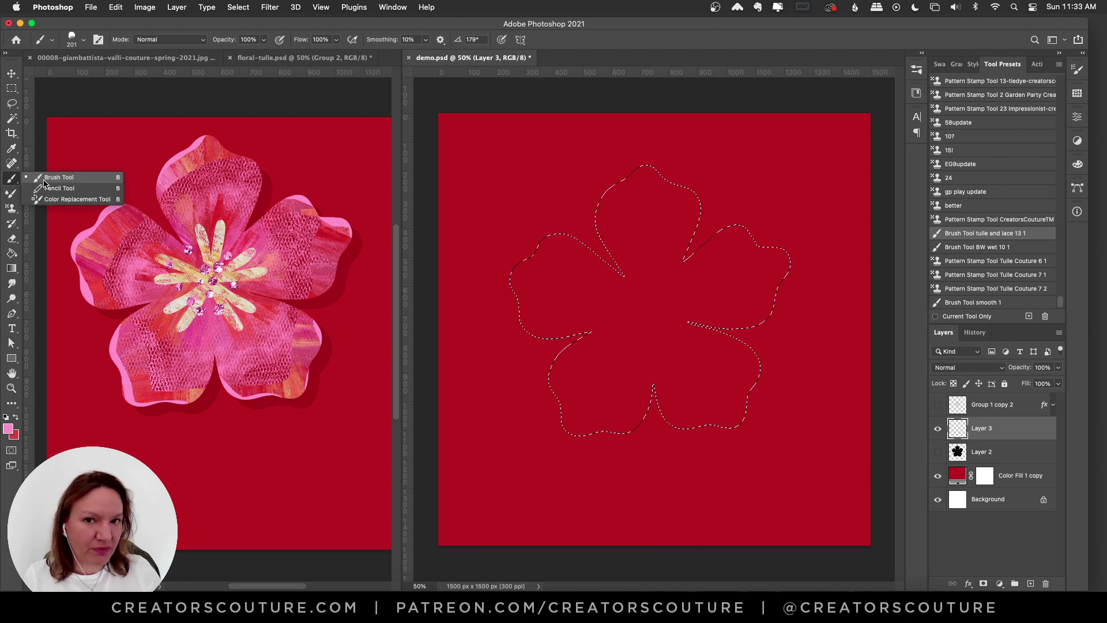
click(46, 177)
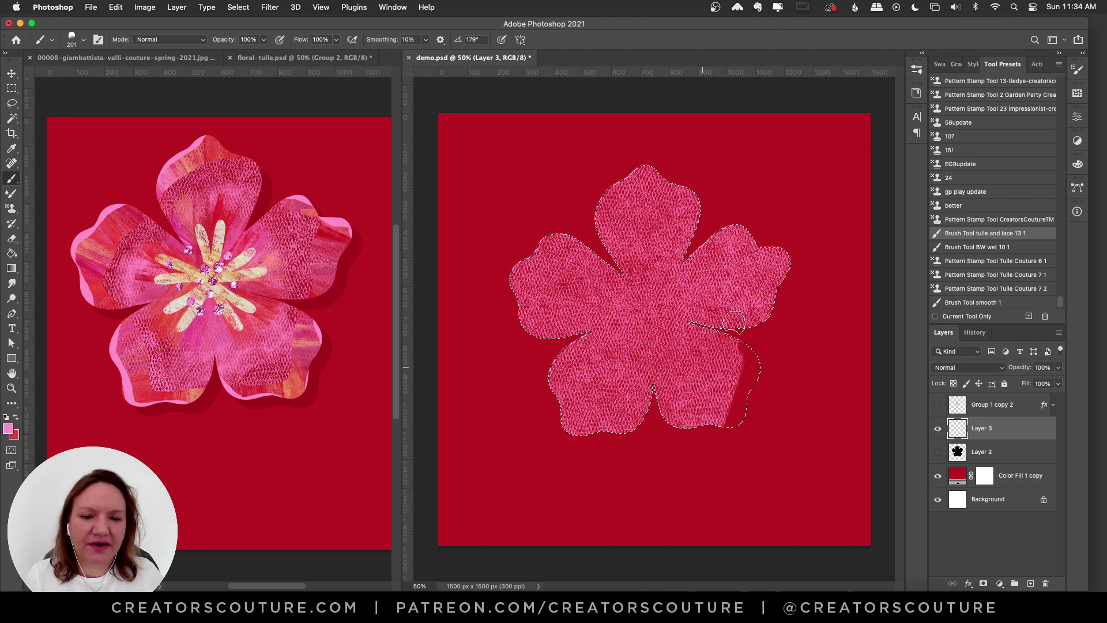
drag(761, 408, 756, 381)
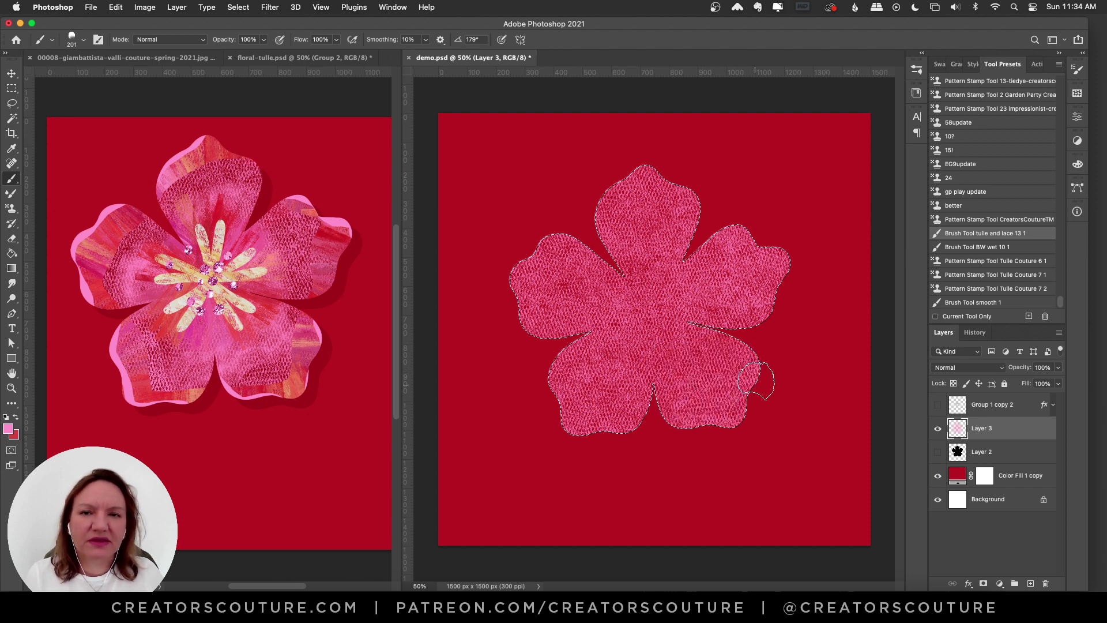
- On another new layer, paint a soft pink wash around the flower's centre with the brush preset BW wet 10 1
click(1031, 584)
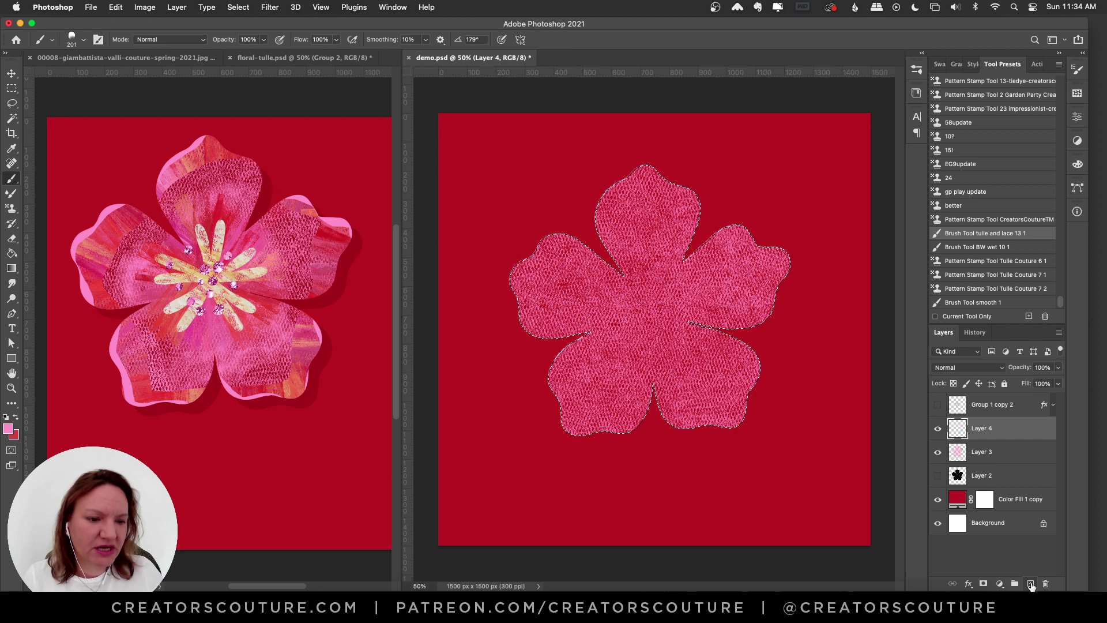
click(970, 249)
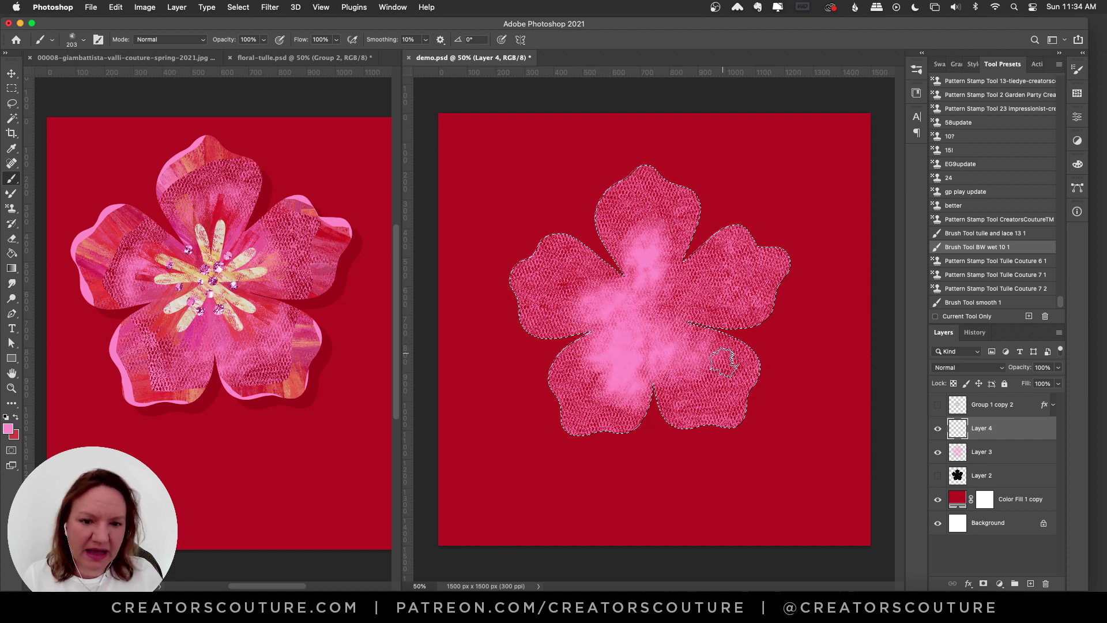
mouse_move(679, 304)
mouse_down()
mouse_move(654, 288)
mouse_move(635, 325)
mouse_move(616, 310)
mouse_move(628, 315)
mouse_move(711, 275)
mouse_move(712, 312)
mouse_move(699, 298)
mouse_move(712, 265)
mouse_move(636, 319)
mouse_up()
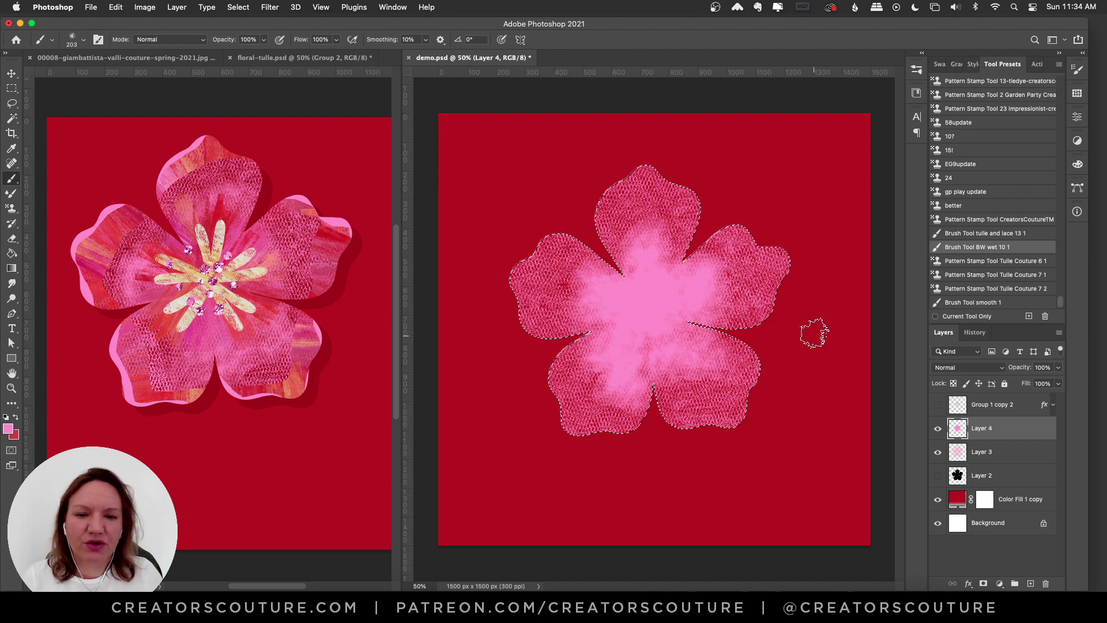
- Add a new layer above the pink wash and choose the Pattern Stamp preset Tulle Couture 6 1
click(1032, 584)
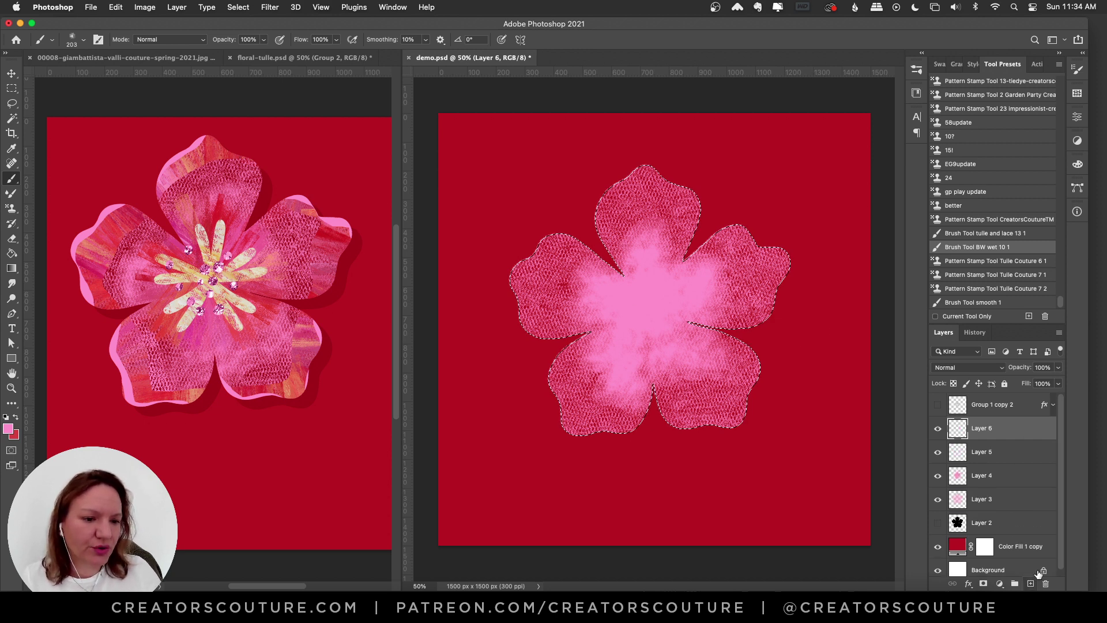
click(977, 262)
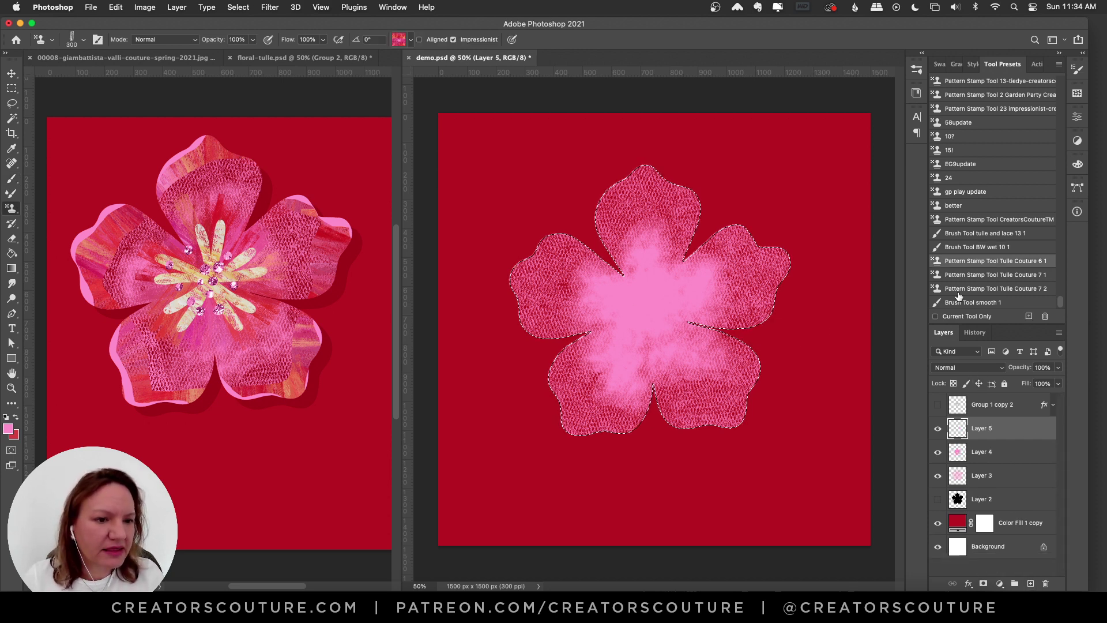
drag(643, 176, 689, 219)
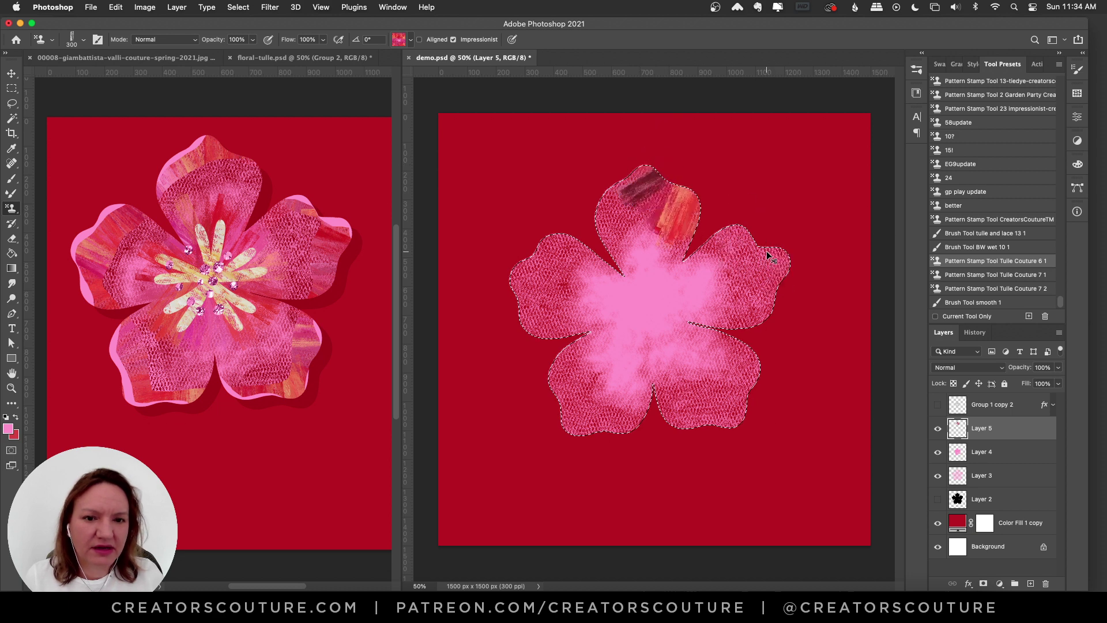
key(cmd+z)
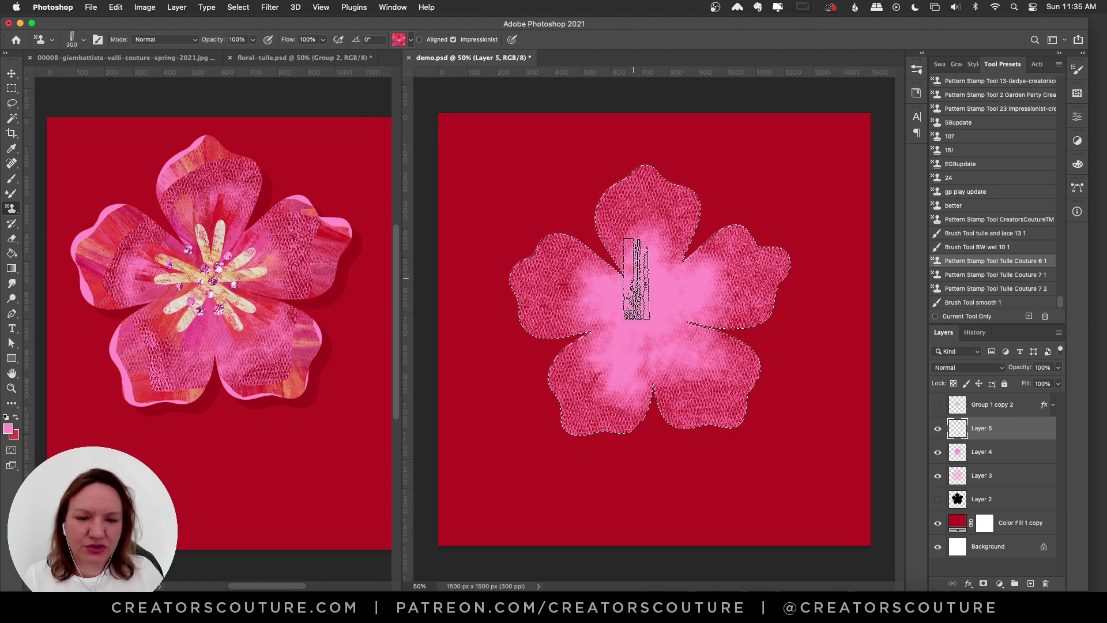
mouse_move(652, 283)
mouse_down()
mouse_move(621, 325)
mouse_move(691, 300)
mouse_move(613, 326)
mouse_move(674, 386)
mouse_move(718, 408)
mouse_move(723, 385)
mouse_move(664, 285)
mouse_up()
key(super+z)
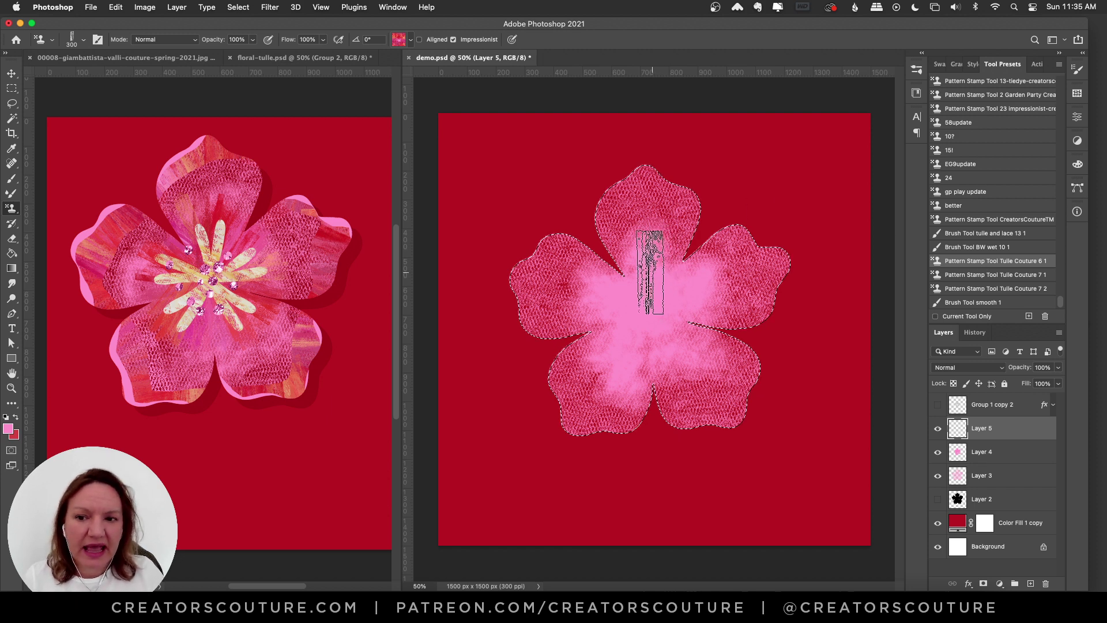
drag(655, 260, 625, 237)
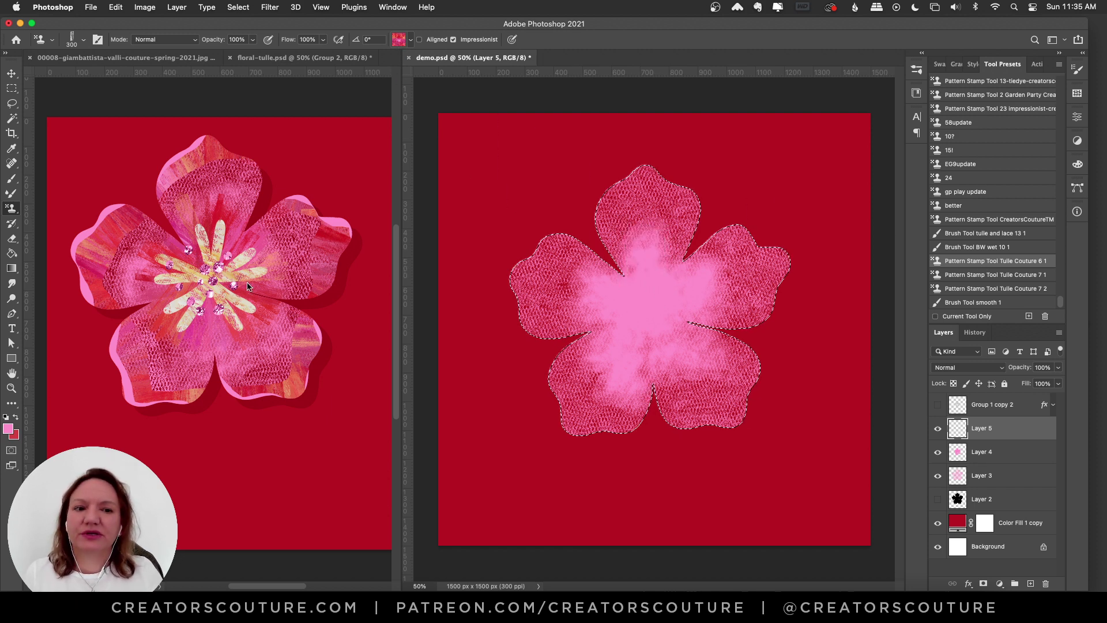
- Choose the red and pink pattern from fashion-palettes-010 for the Pattern Stamp and paint streaks radiating from the flower's centre
right_click(11, 209)
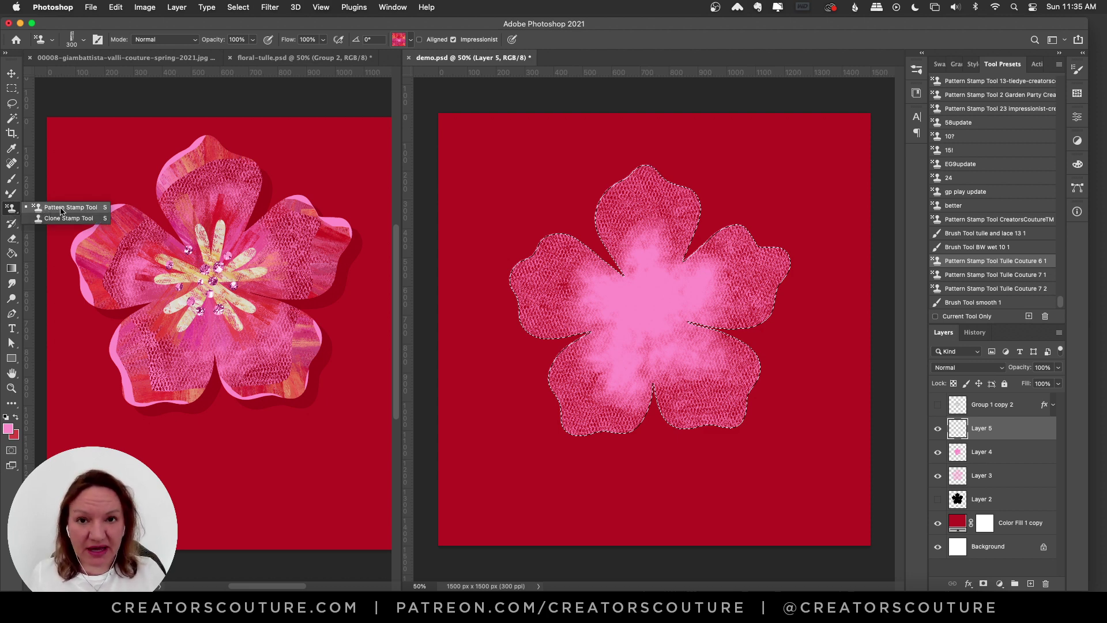
click(60, 209)
click(410, 39)
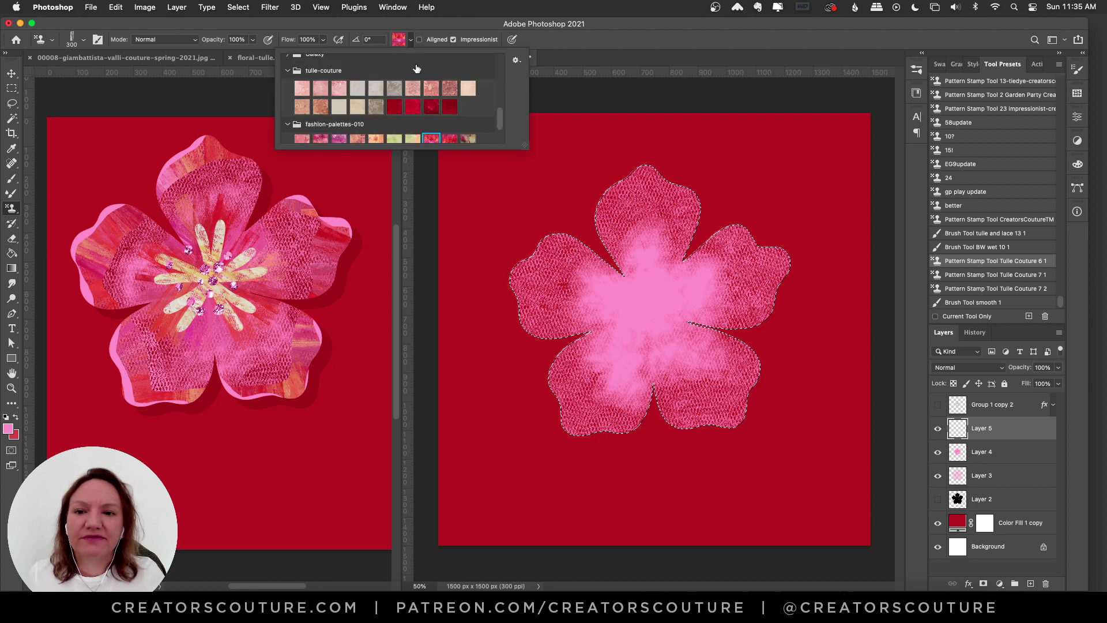
drag(500, 122, 500, 140)
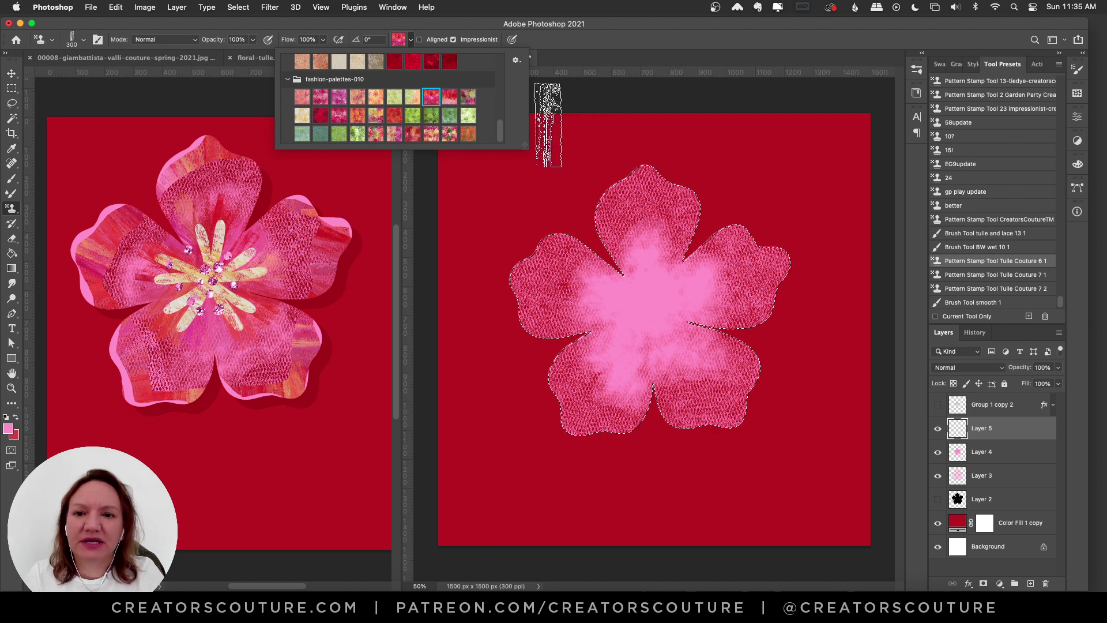
click(429, 101)
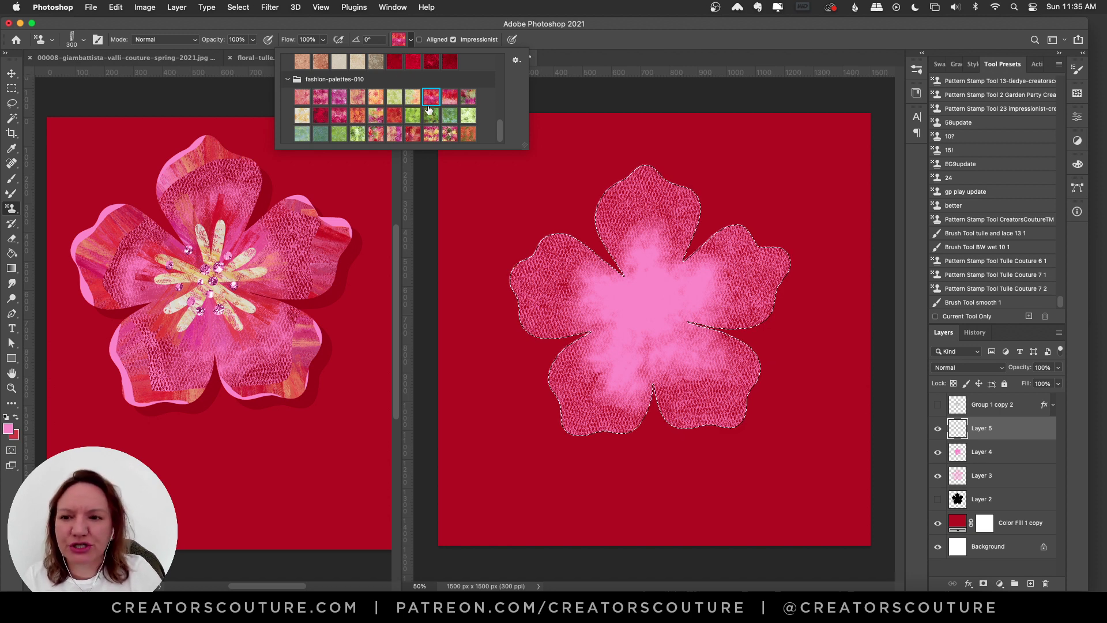
click(399, 41)
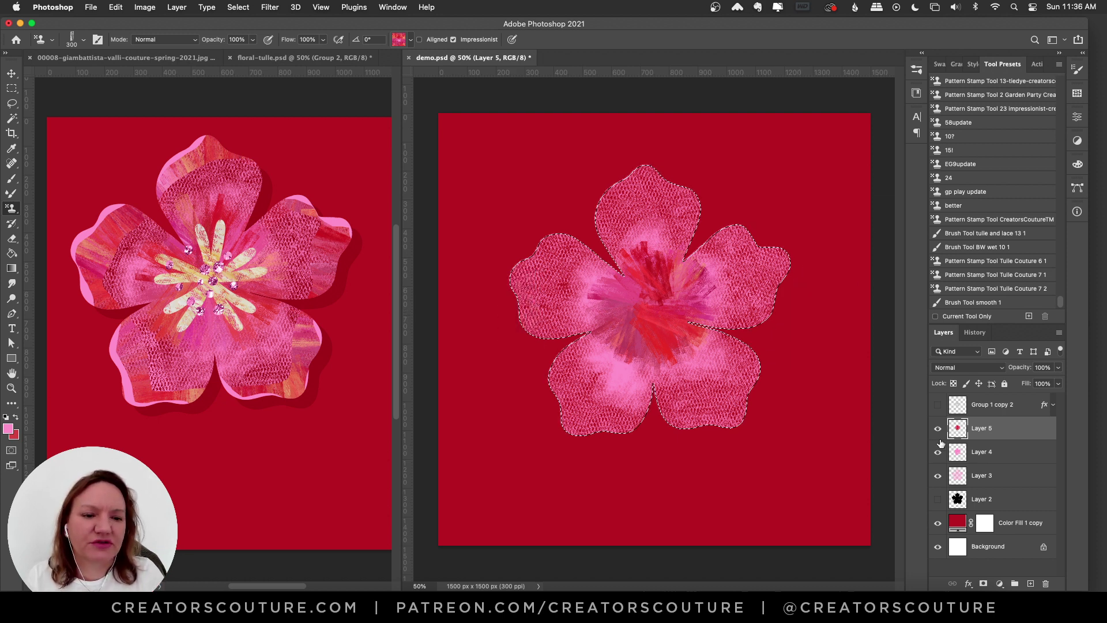
- Add a new layer above the red and pink streaks and choose the Pattern Stamp preset Tulle Couture 7 1
click(1031, 584)
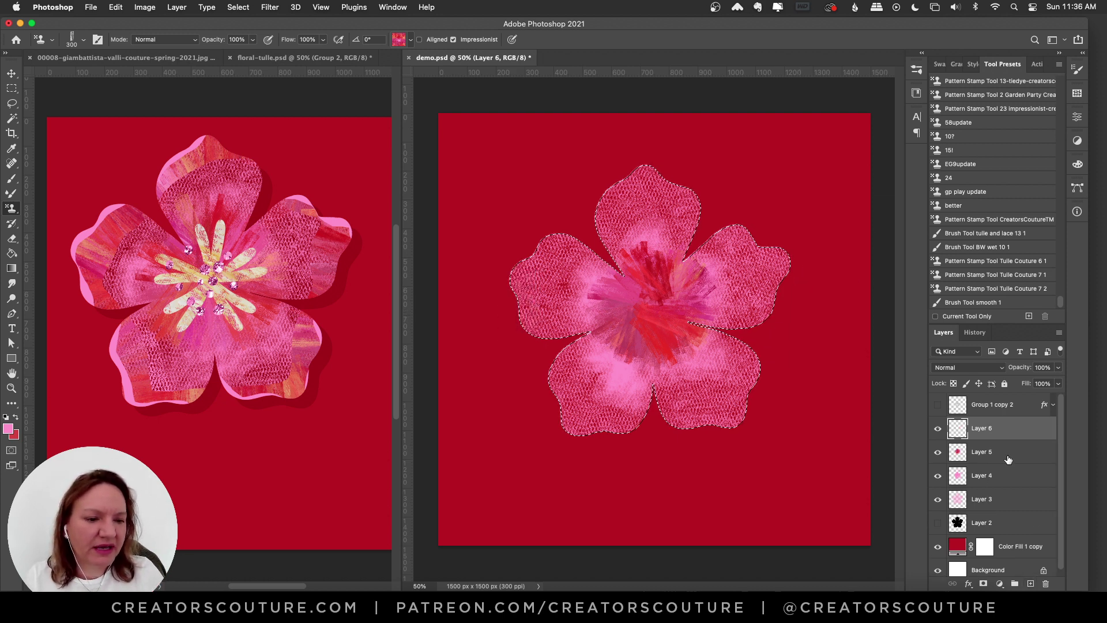
double_click(979, 276)
key(Return)
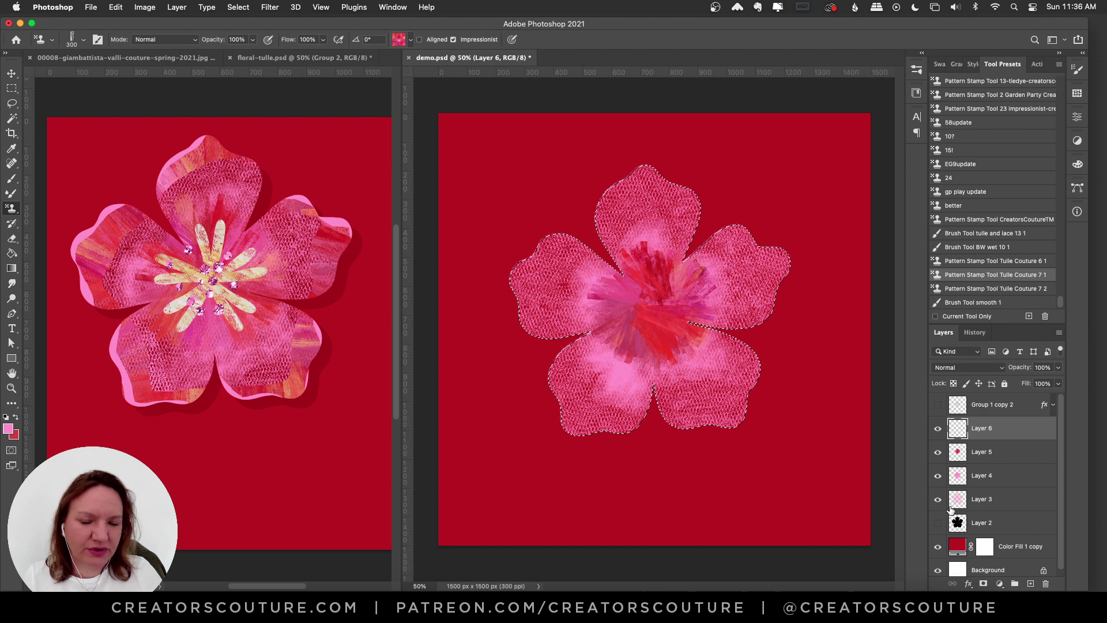
- Test the Pattern Stamp with wavy ribbon strokes on Layer 16 of floral-tulle.psd below the flower, undoing each one
click(238, 477)
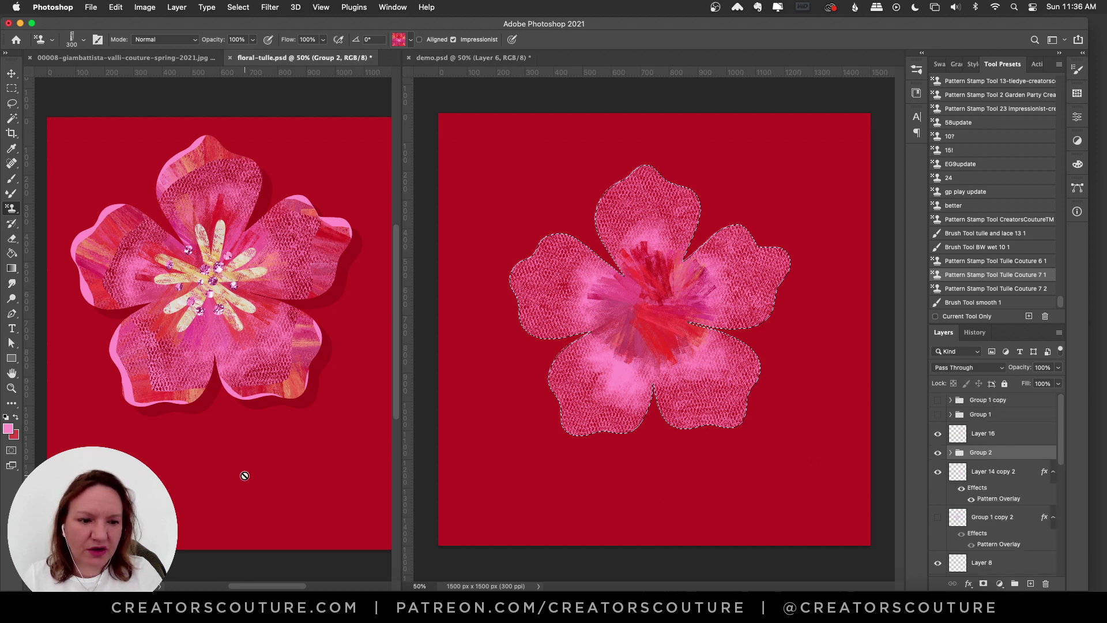
click(983, 433)
mouse_move(341, 441)
mouse_down()
mouse_move(123, 472)
mouse_move(290, 480)
mouse_move(335, 490)
mouse_up()
key(super+z)
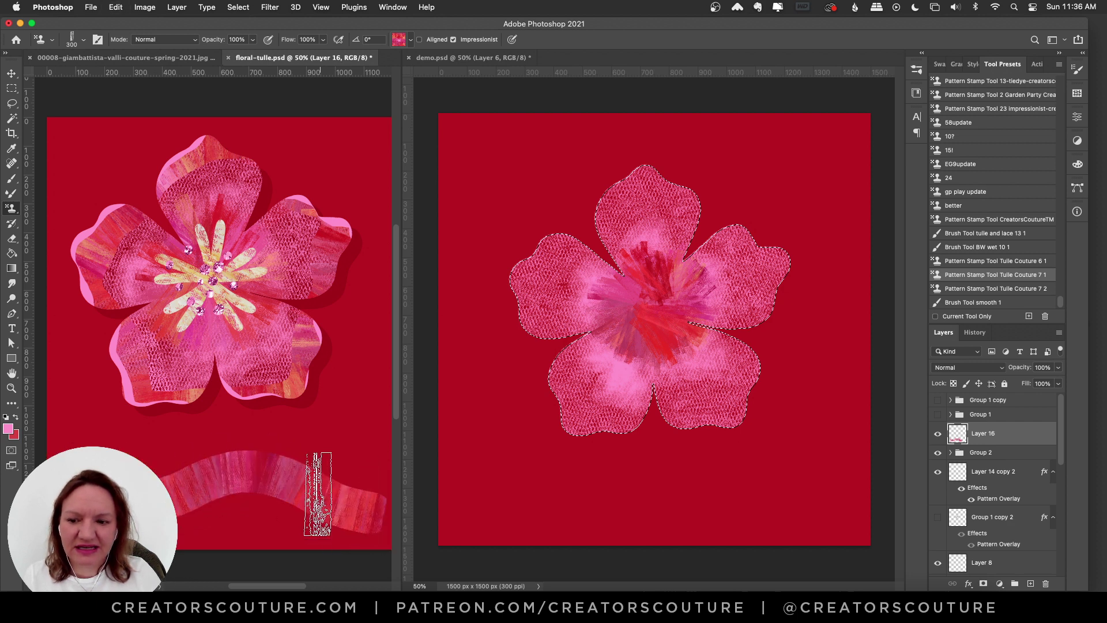
key(super+z)
mouse_move(55, 434)
mouse_down()
mouse_move(288, 468)
mouse_move(404, 519)
mouse_up()
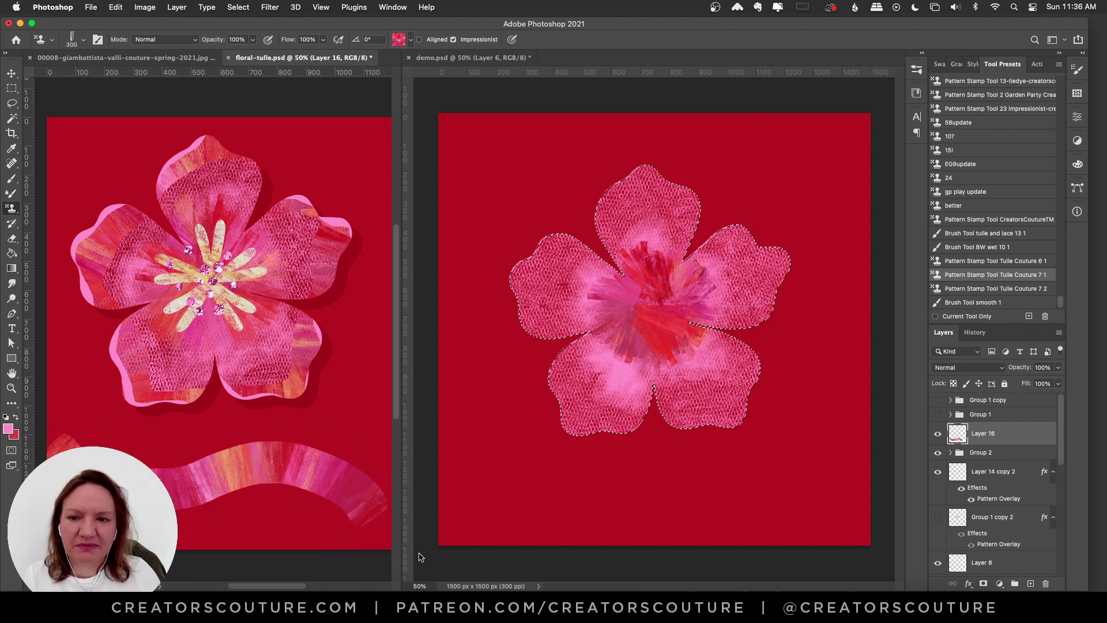
key(super+z)
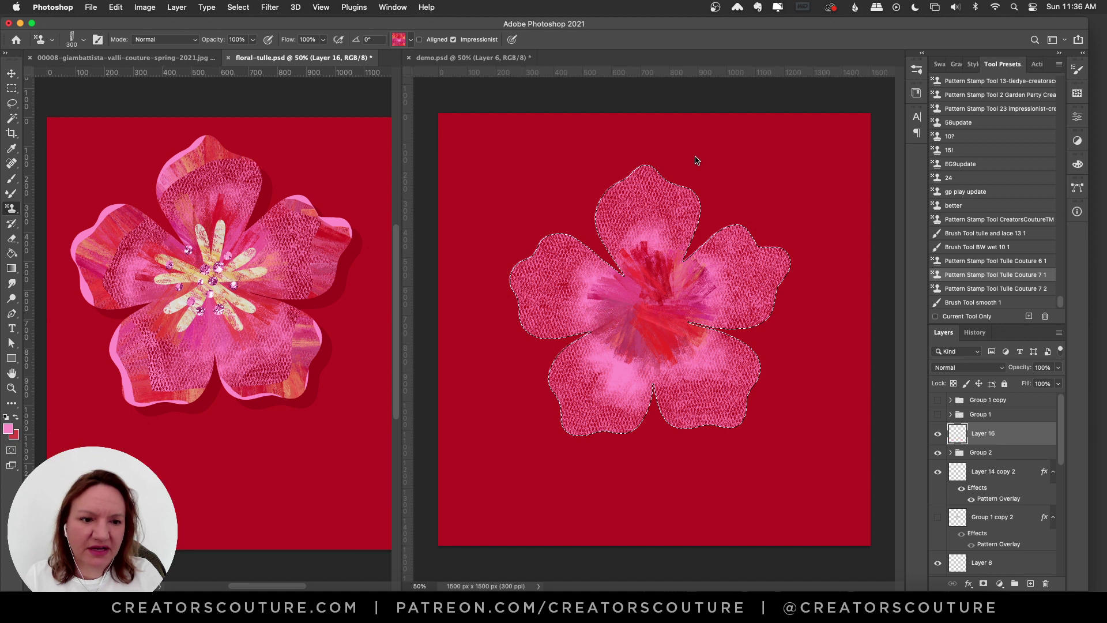
- Return to demo.psd and stamp streaked bands along the outer edges of all five petals on Layer 6, redoing unsatisfactory strokes
click(692, 173)
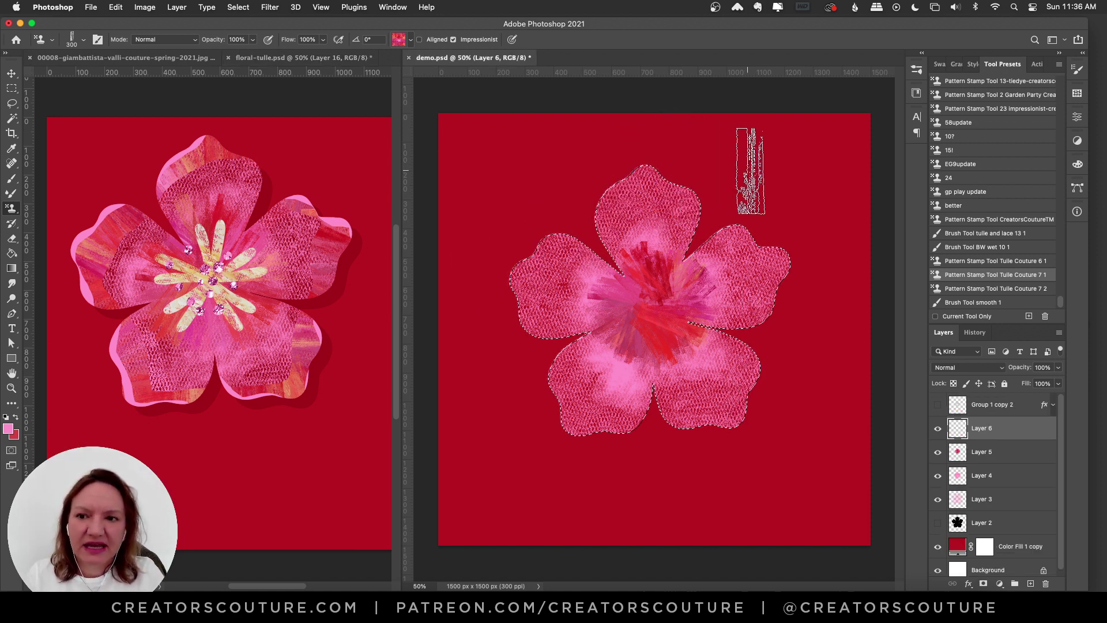
mouse_move(646, 160)
mouse_down()
mouse_move(526, 189)
mouse_move(514, 248)
mouse_move(598, 184)
mouse_move(796, 186)
mouse_move(757, 257)
mouse_move(722, 196)
mouse_move(742, 221)
mouse_move(764, 297)
mouse_move(723, 368)
mouse_move(761, 380)
mouse_move(780, 502)
mouse_move(790, 306)
mouse_up()
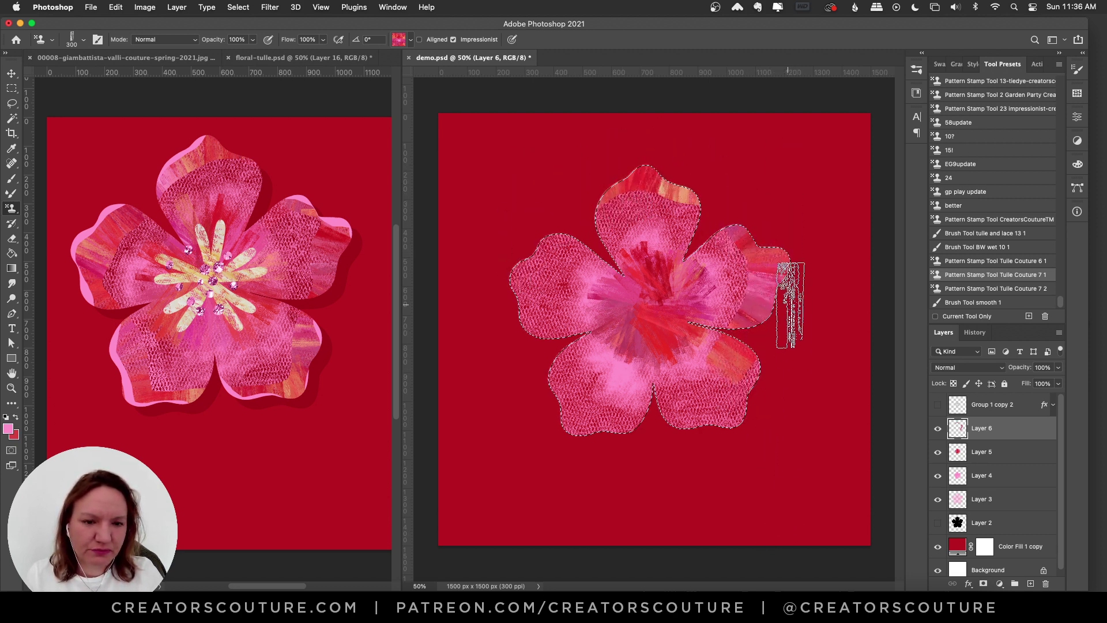
key(super+z)
key(super+z)
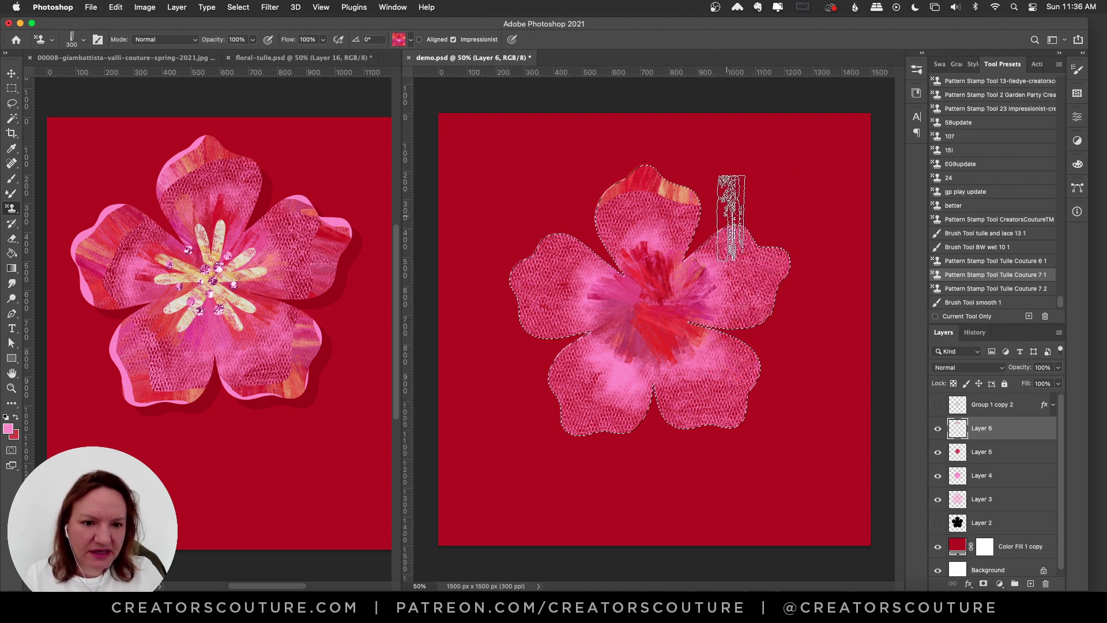
key(super+z)
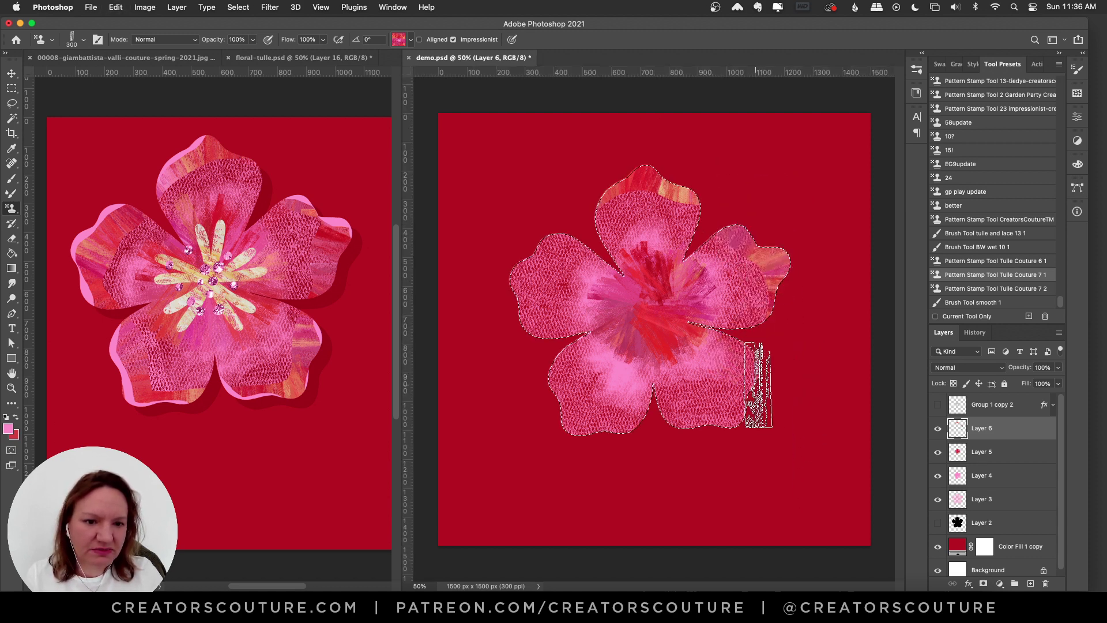
mouse_move(786, 346)
mouse_down()
mouse_move(733, 408)
mouse_move(665, 426)
mouse_move(595, 426)
mouse_move(559, 408)
mouse_move(536, 352)
mouse_up()
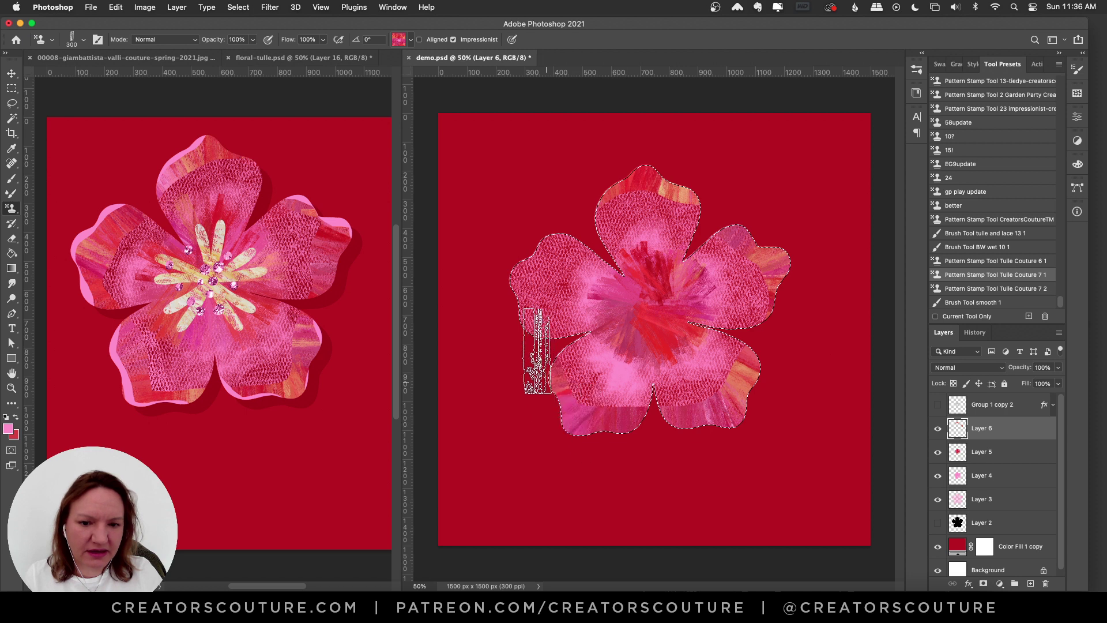
mouse_move(556, 262)
mouse_down()
mouse_move(567, 234)
mouse_move(544, 167)
mouse_up()
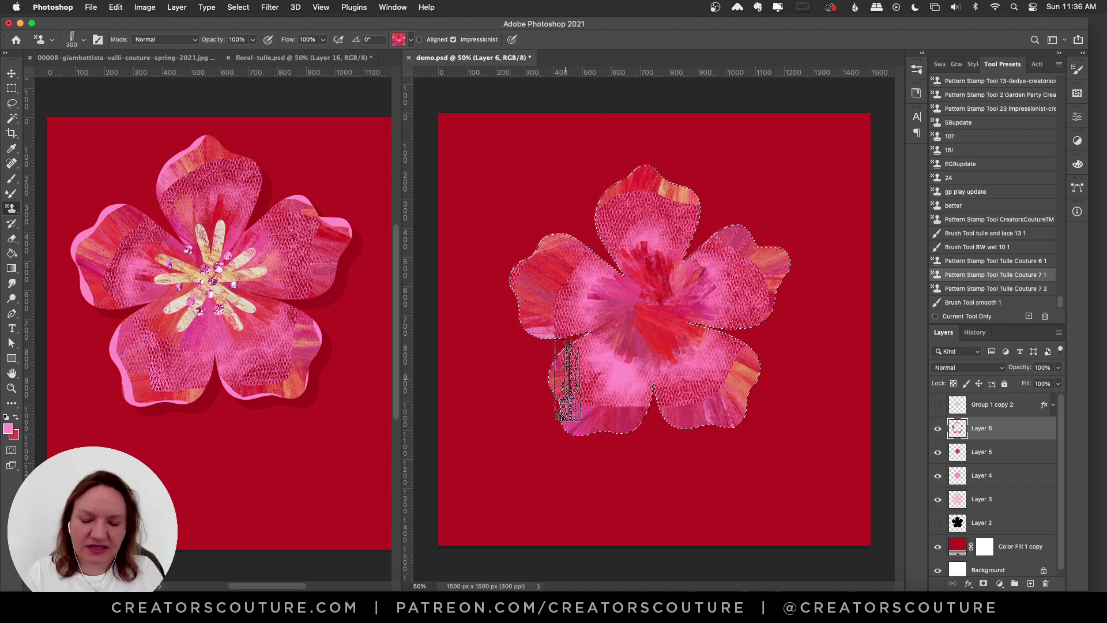
- On a new layer, paint a wavy solid pink rim along the petal edges with the brush preset smooth 1, and clear the selection
click(1031, 584)
click(1030, 583)
key(super+z)
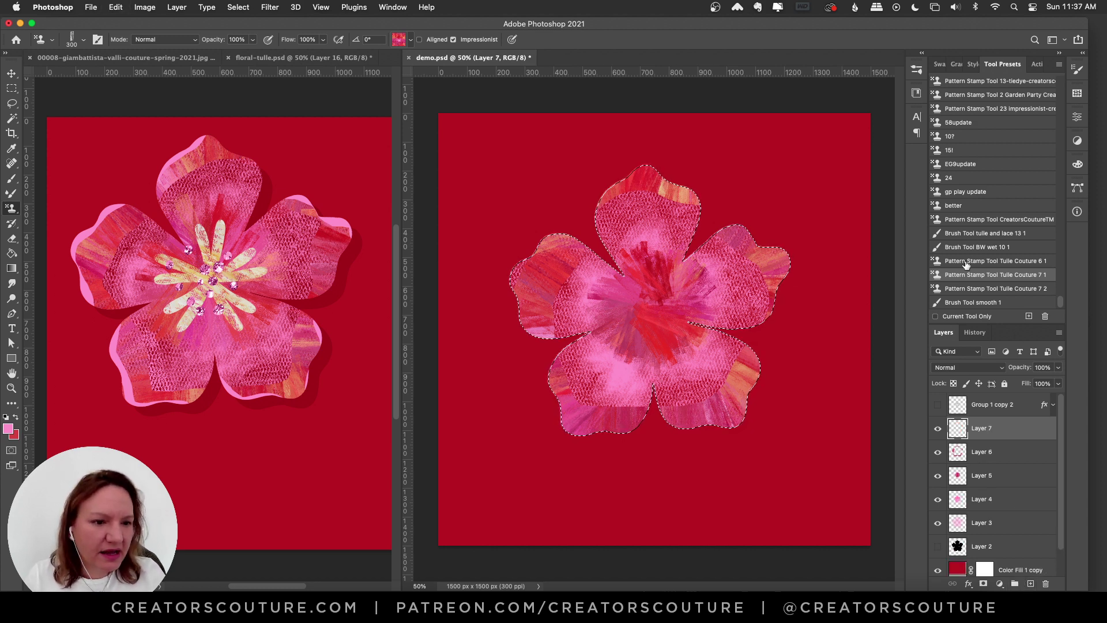
click(978, 303)
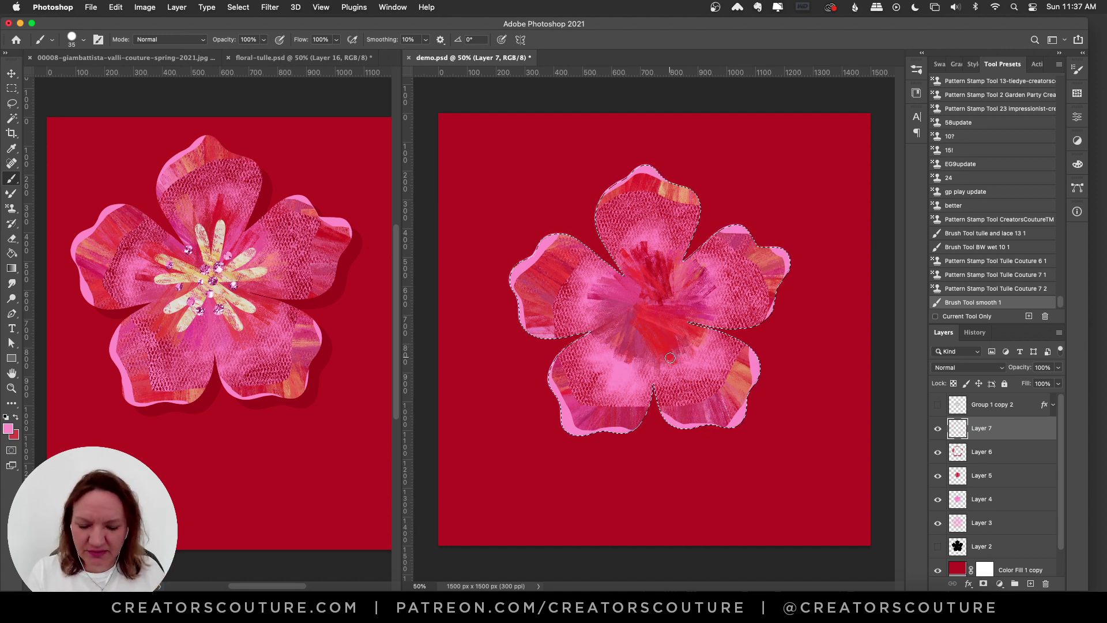
key(super+d)
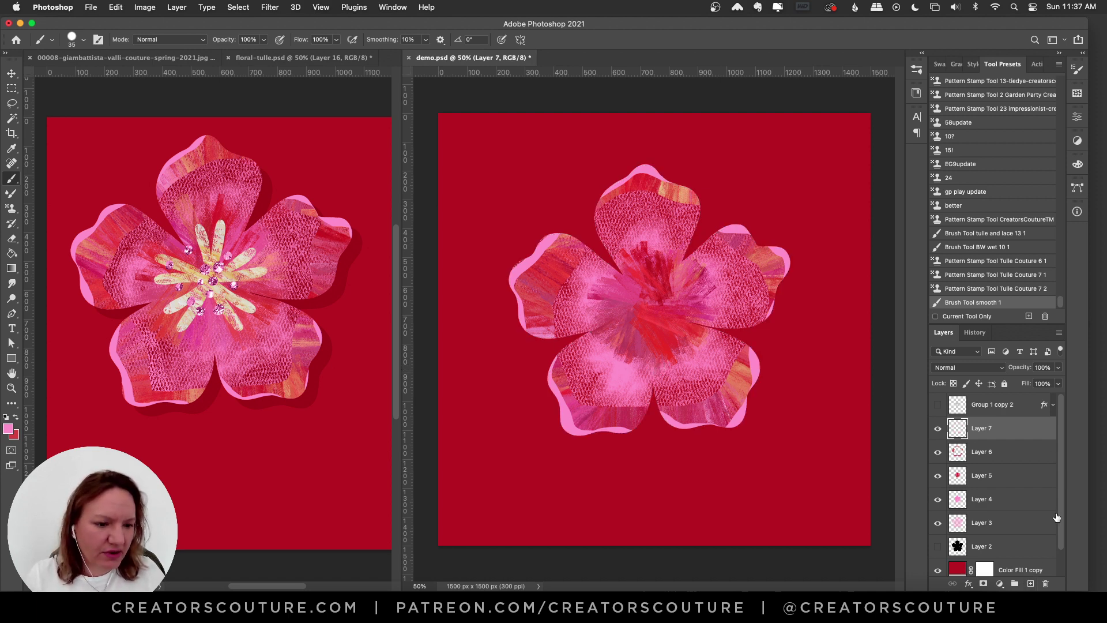
- Add a new layer, load the stamen shape of Group 1 copy 2 as a selection, hide that layer and activate Layer 8
scroll(1061, 519, down, 1)
scroll(1061, 525, up, 1)
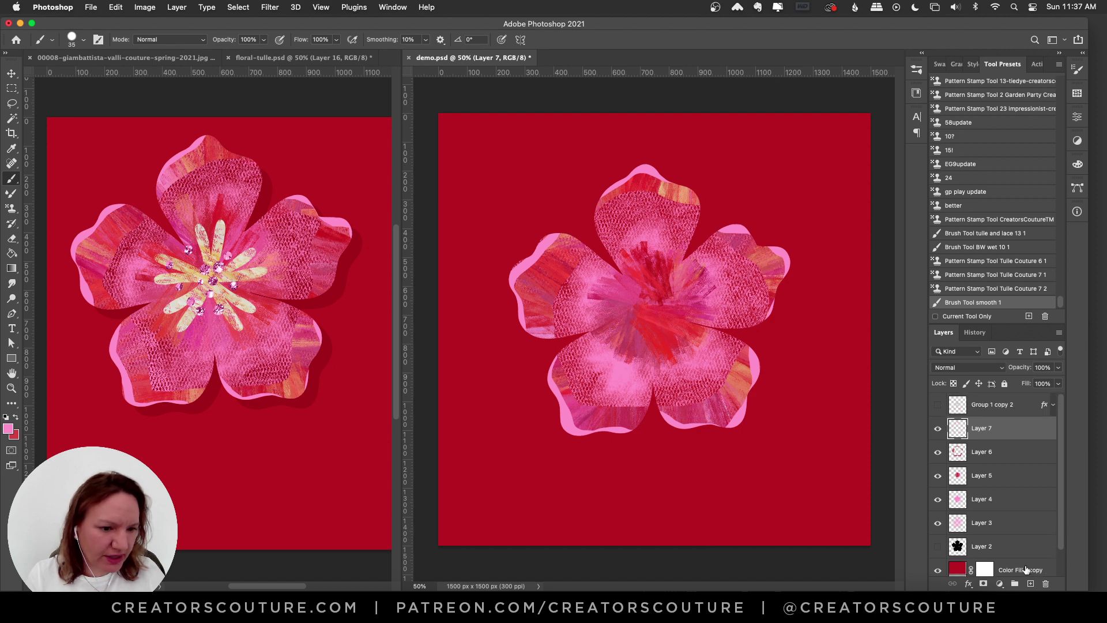
click(1030, 582)
click(938, 404)
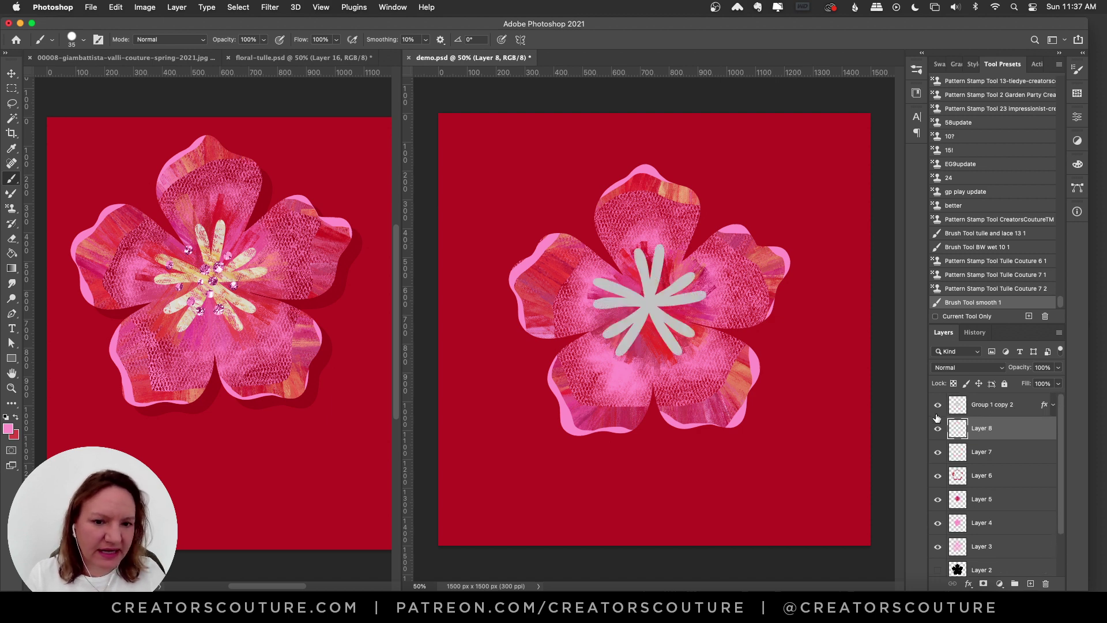
click(978, 410)
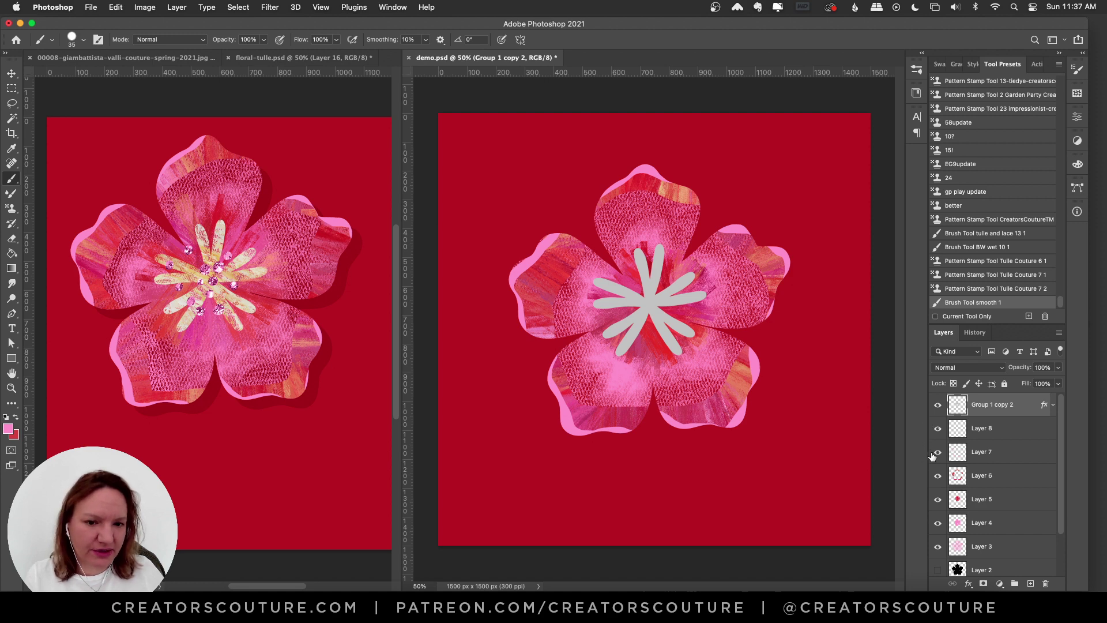
ctrl+click(957, 406)
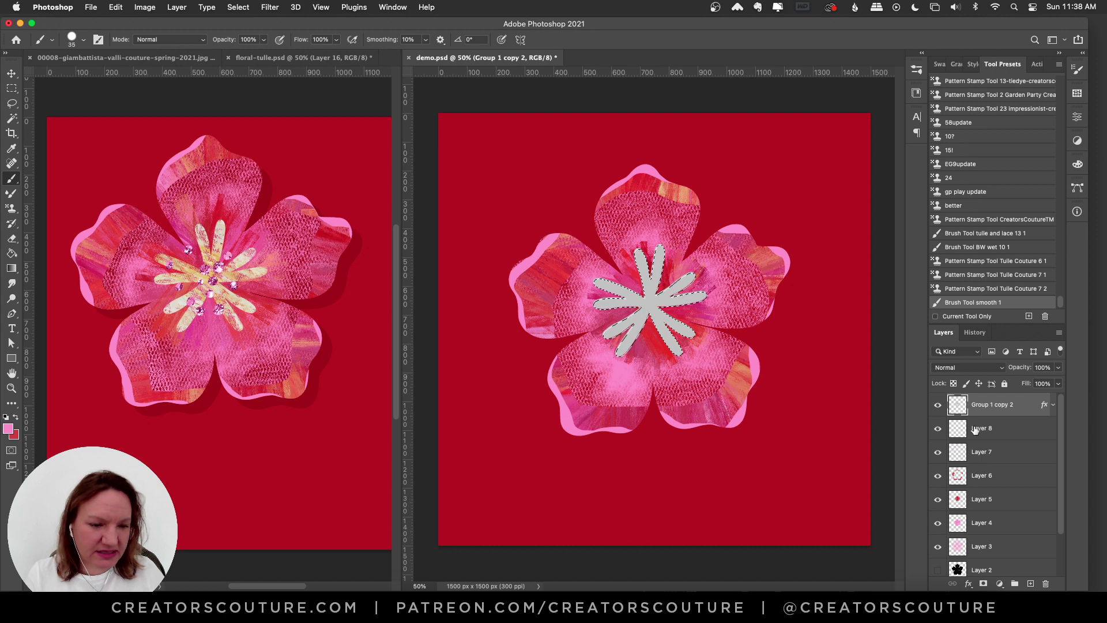
click(937, 404)
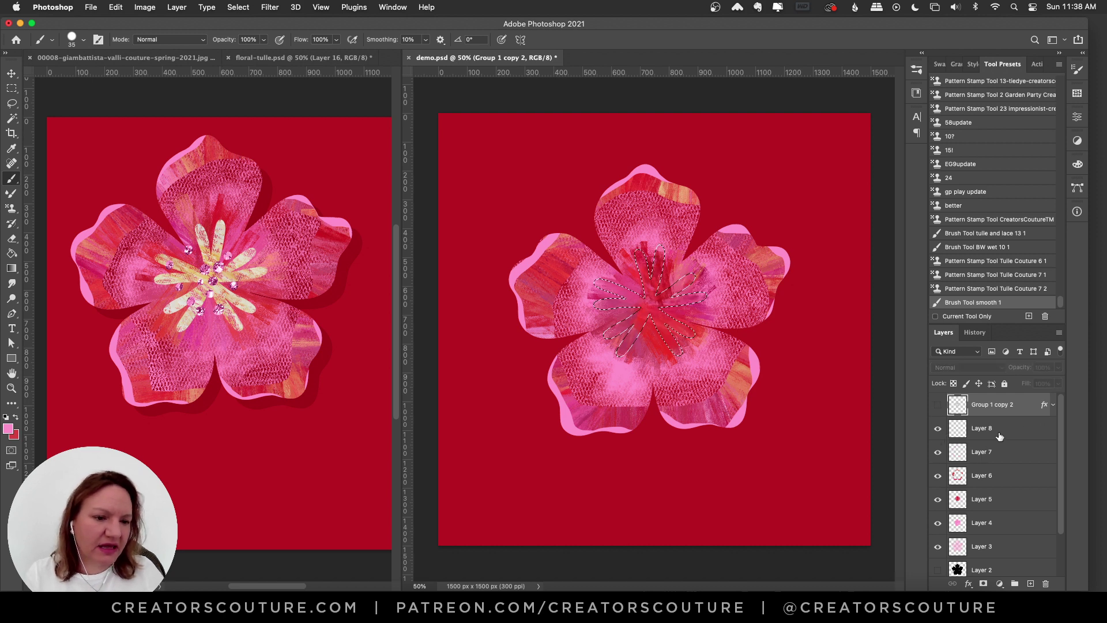
click(998, 433)
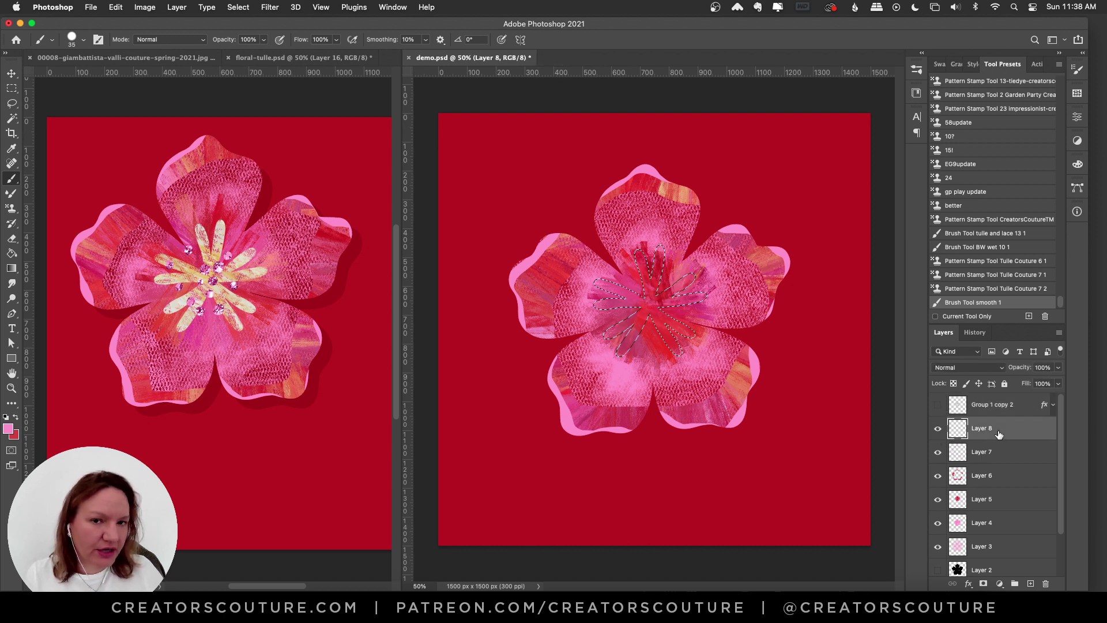
- Paint the stamen selection with the Pattern Stamp preset Tulle Couture 7 2 and the cream pattern from fashion-palettes-010, and clear the selection
click(979, 290)
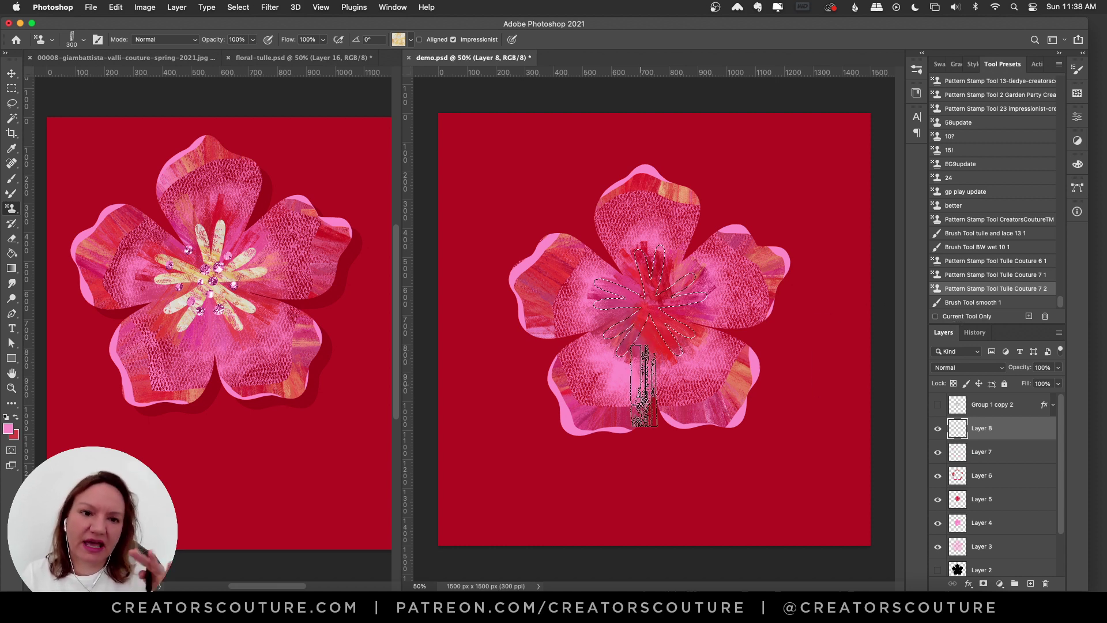
click(402, 42)
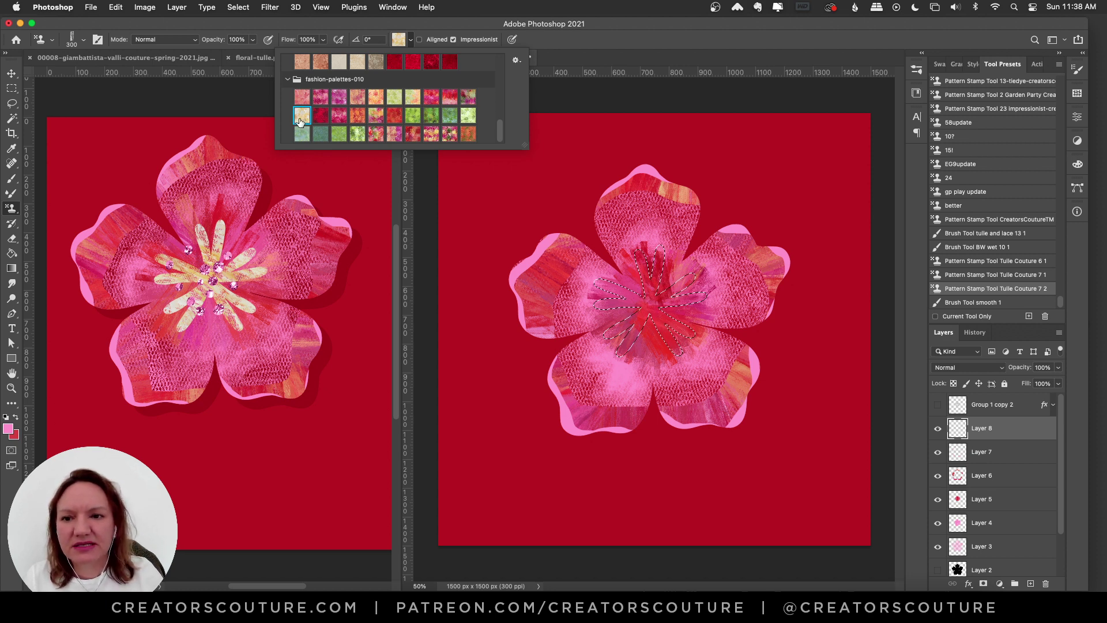
click(414, 15)
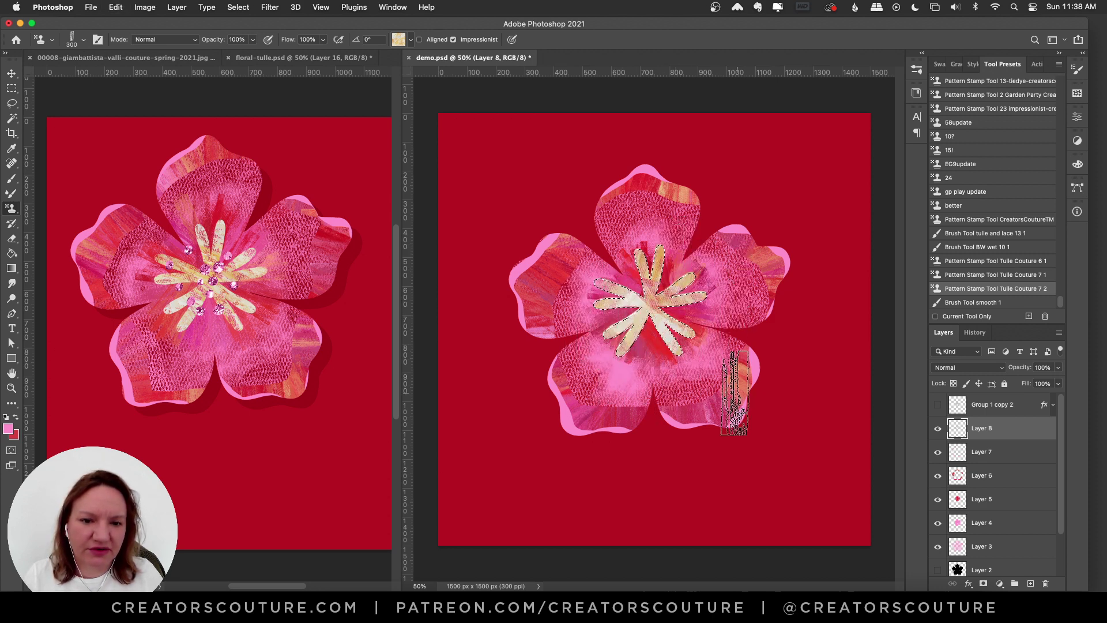
key(super+z)
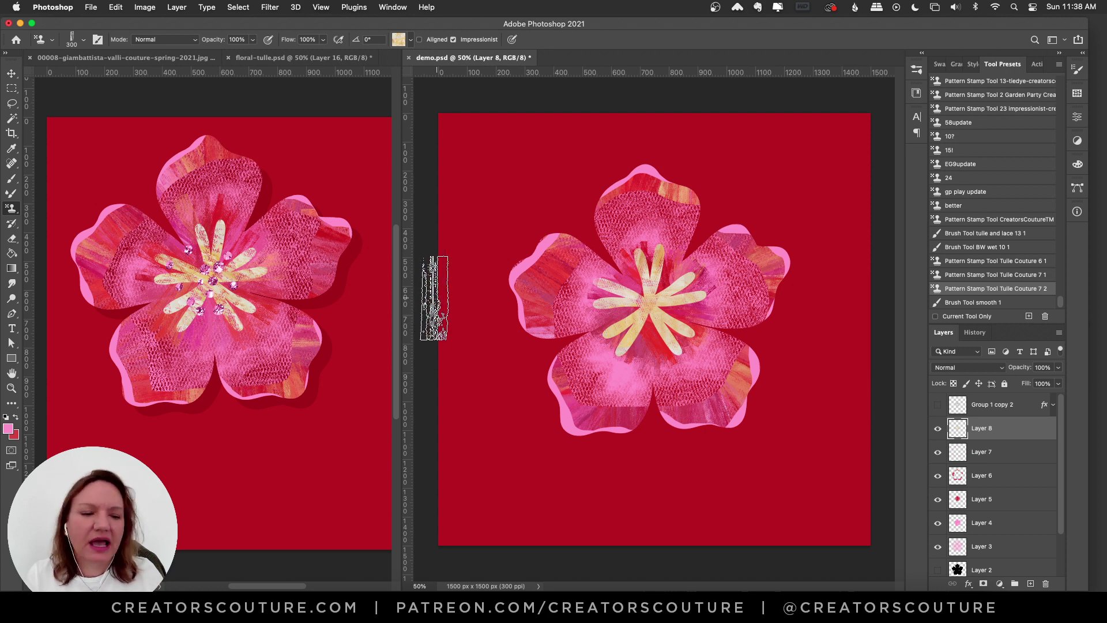
- Add a new layer above the stamens, choose the brush preset smooth 1, and test a single pink dot before undoing it
click(1030, 583)
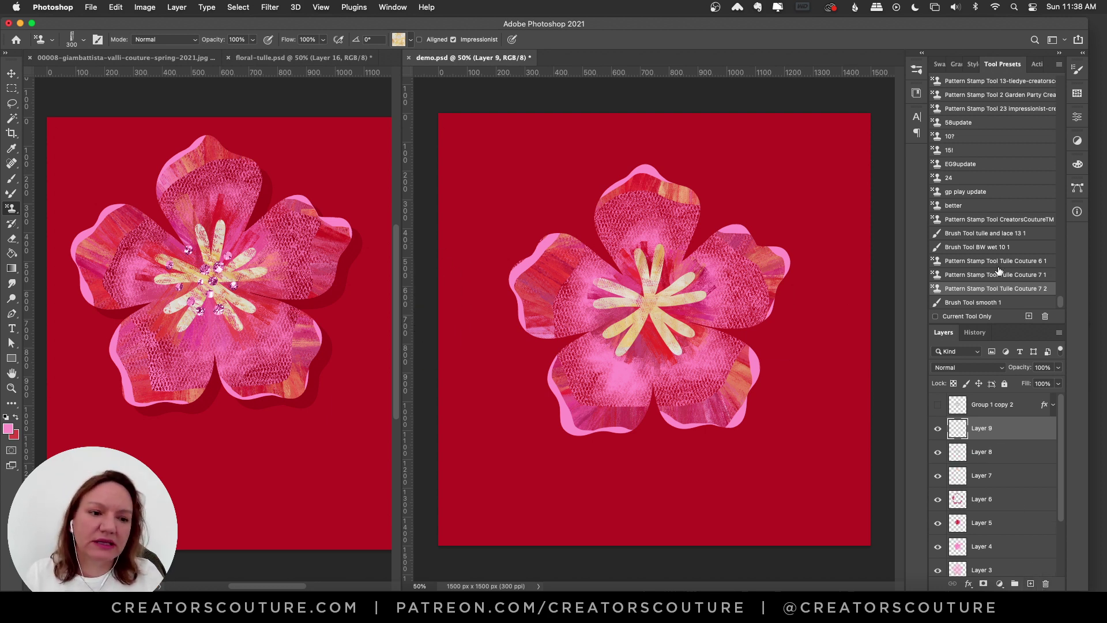
click(974, 302)
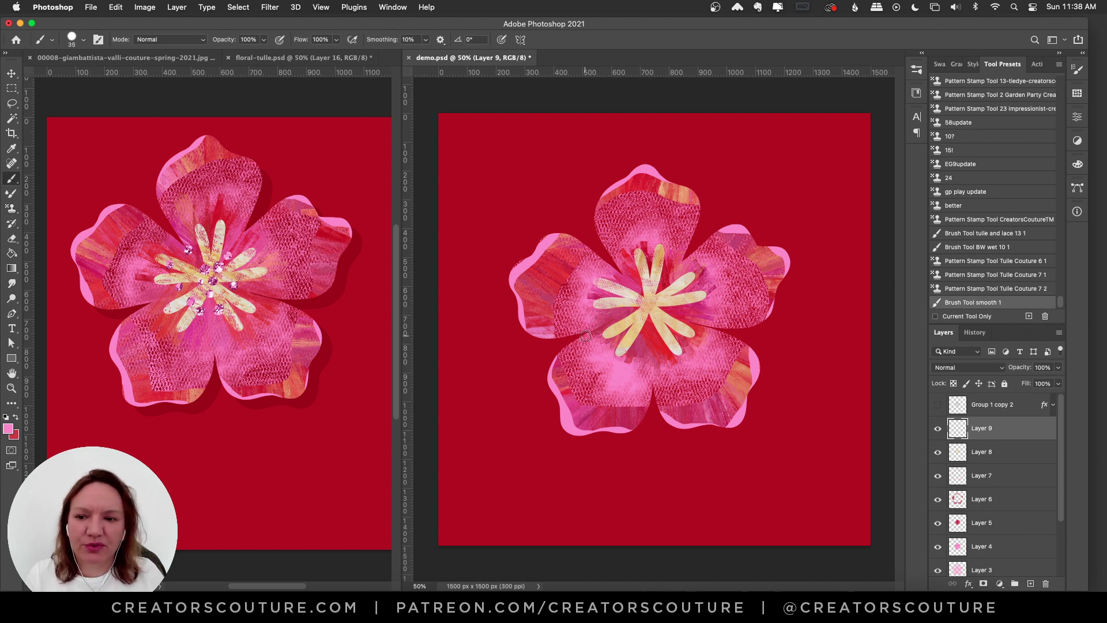
click(632, 281)
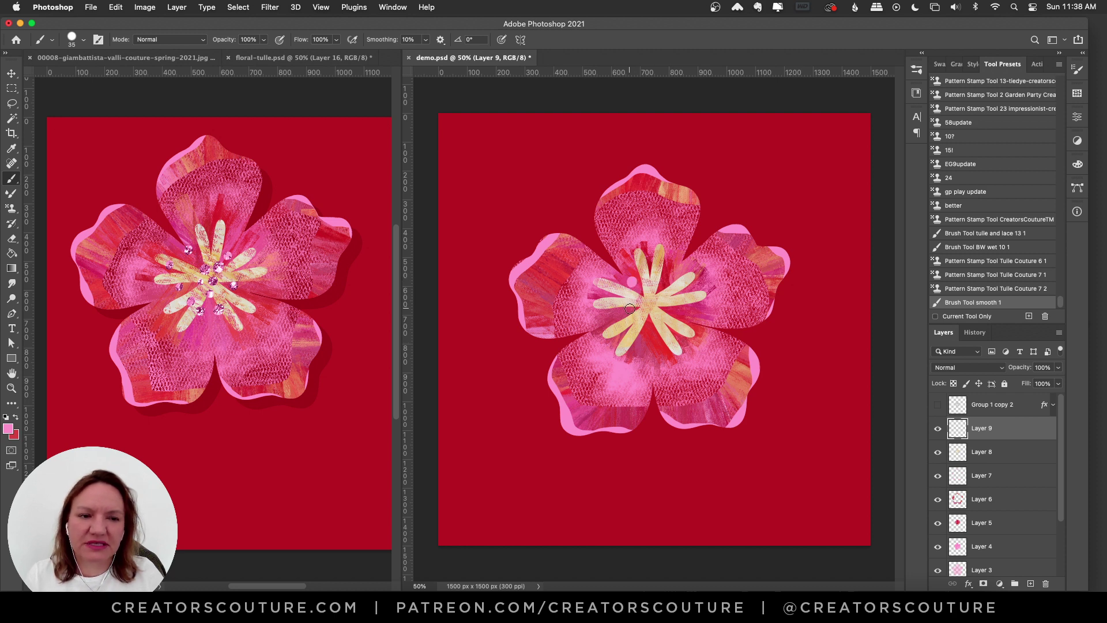
key(super+z)
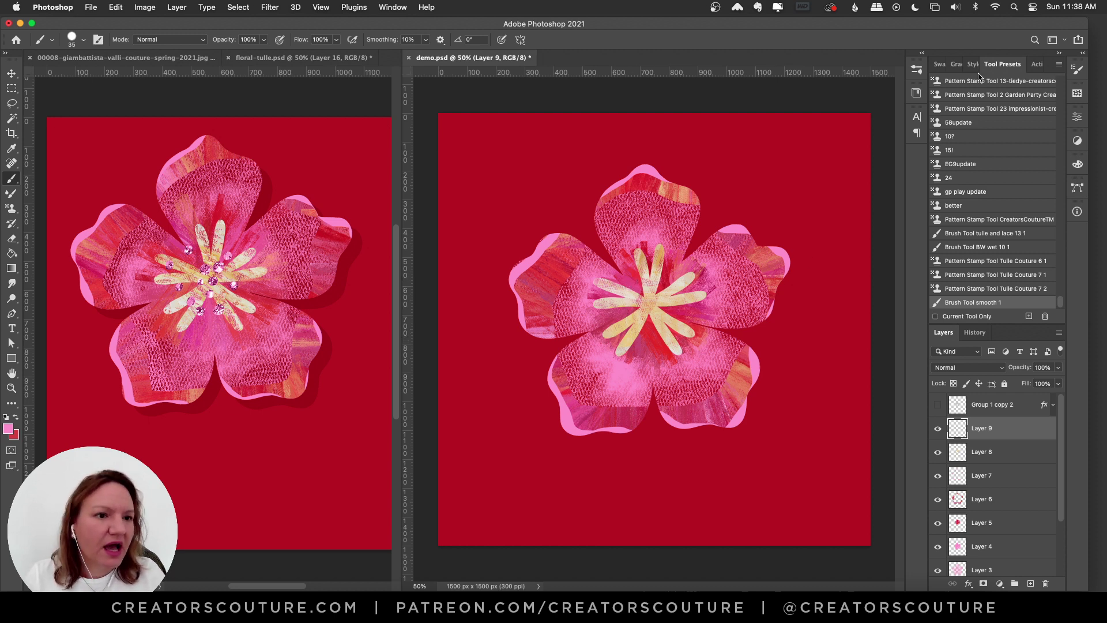
- Apply the layer style lightly encrusted 1 color to Layer 9 and test a textured dot beside the stamens, undoing the dot
click(972, 64)
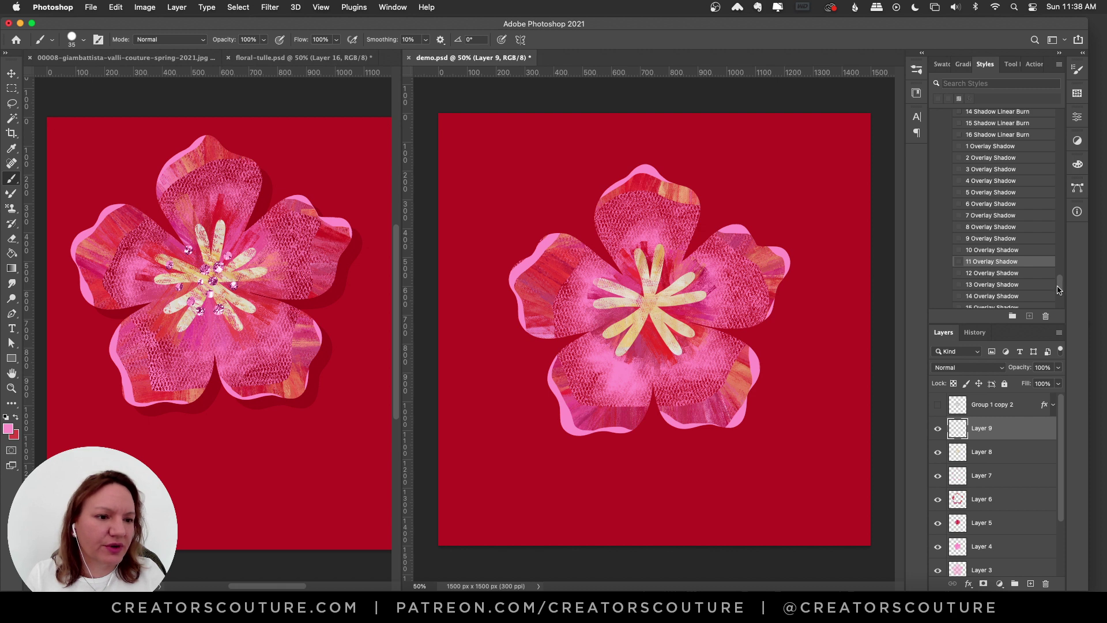
drag(1060, 289, 1042, 211)
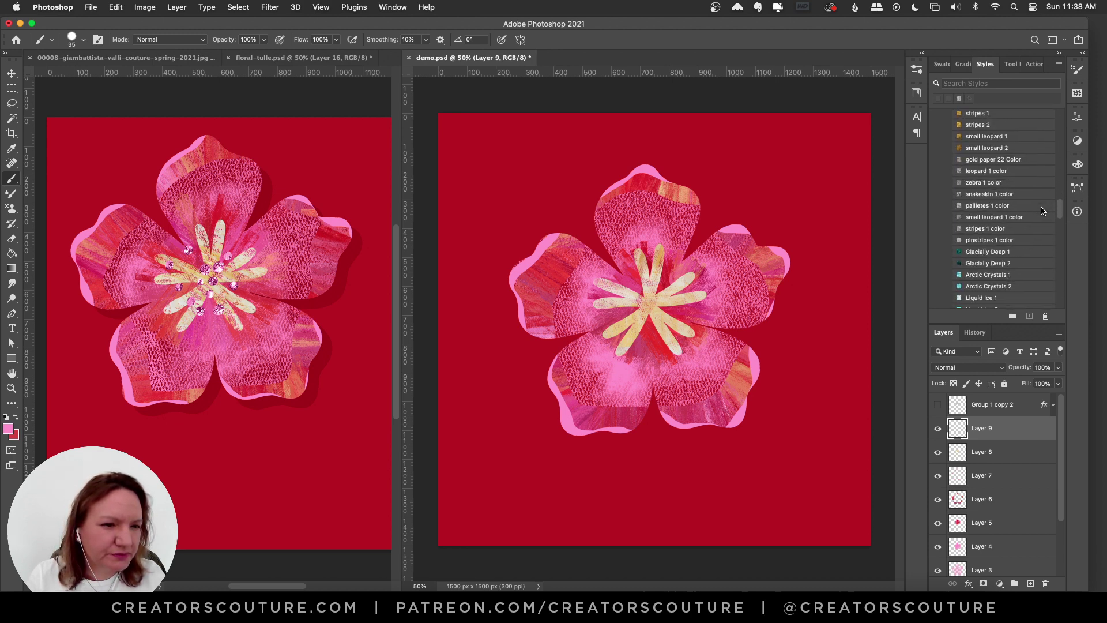
scroll(1042, 211, up, 10)
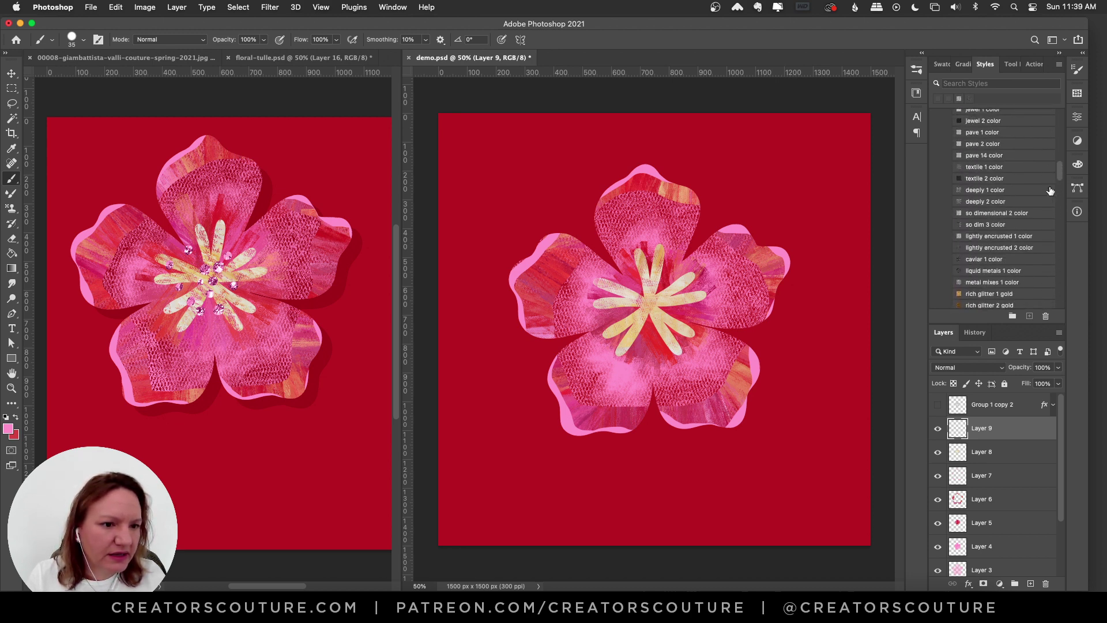
click(993, 237)
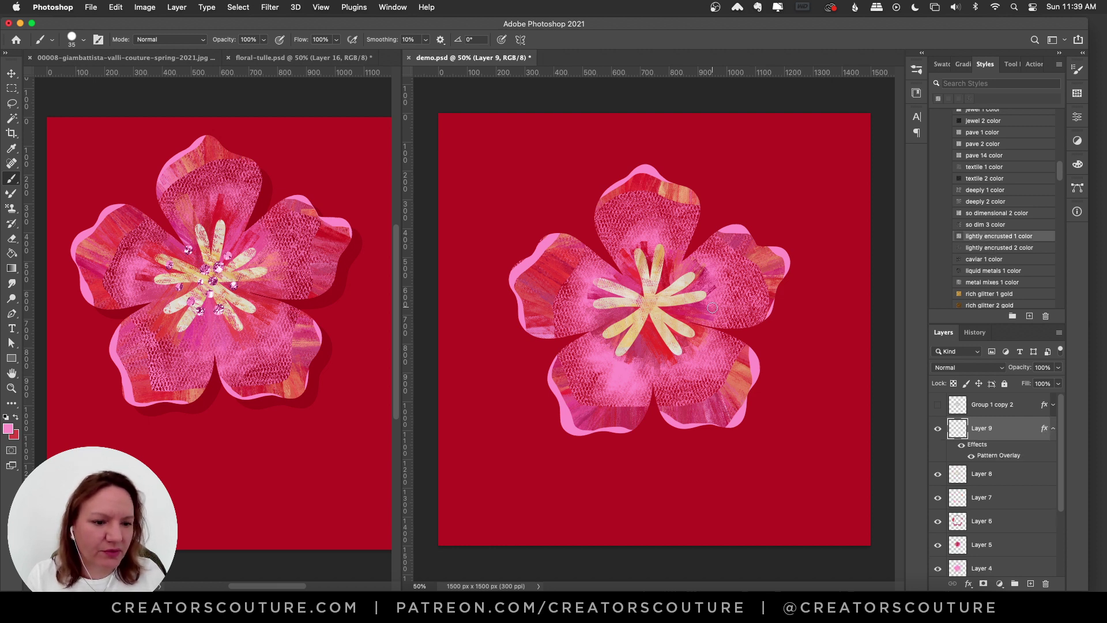
click(631, 276)
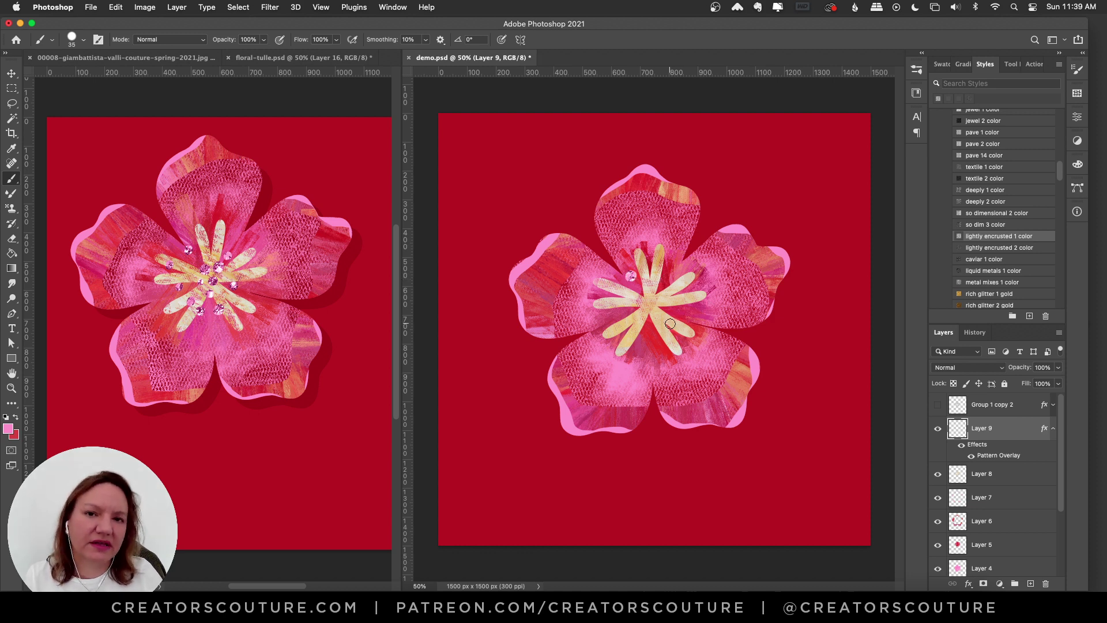
key(super+z)
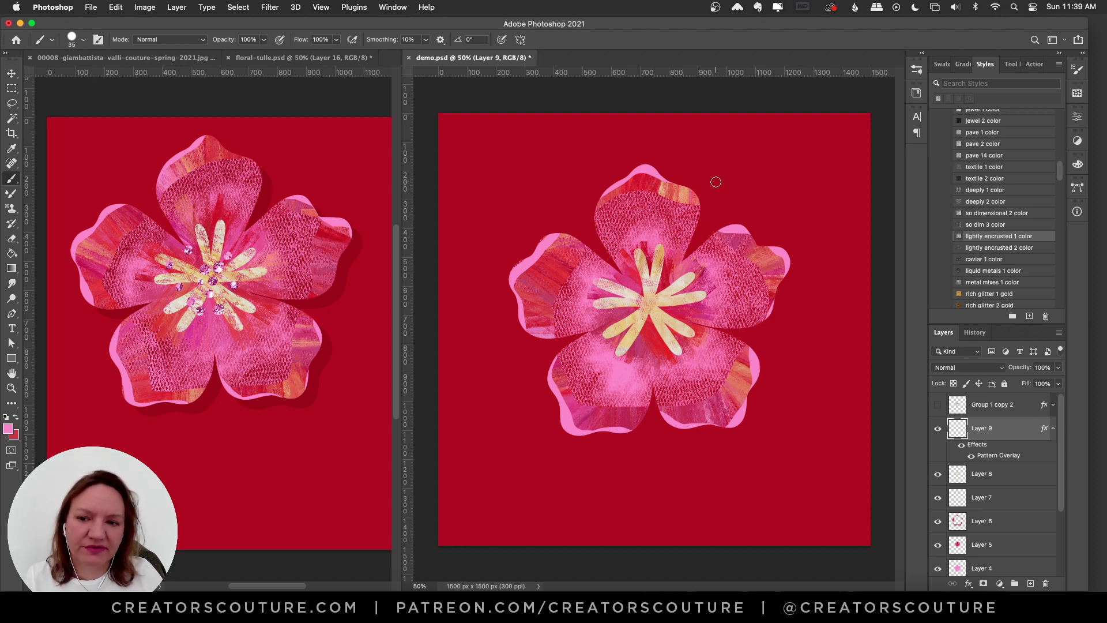
- Dab small encrusted dots on Layer 9 between and over the cream stamens, scattered around the flower's centre
click(630, 276)
click(621, 291)
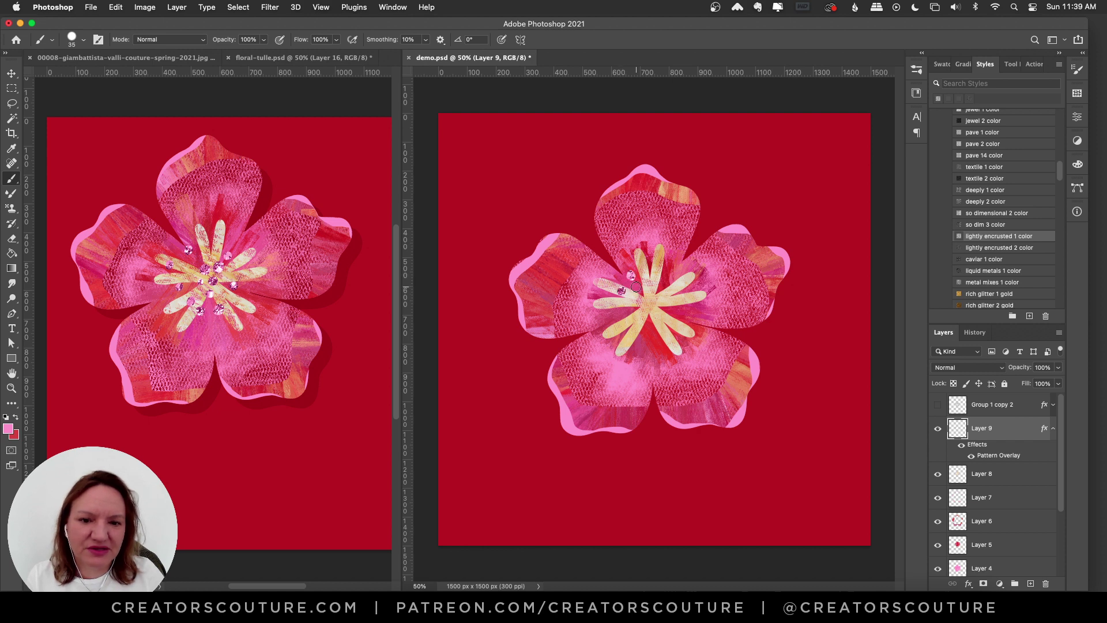
click(634, 288)
click(632, 302)
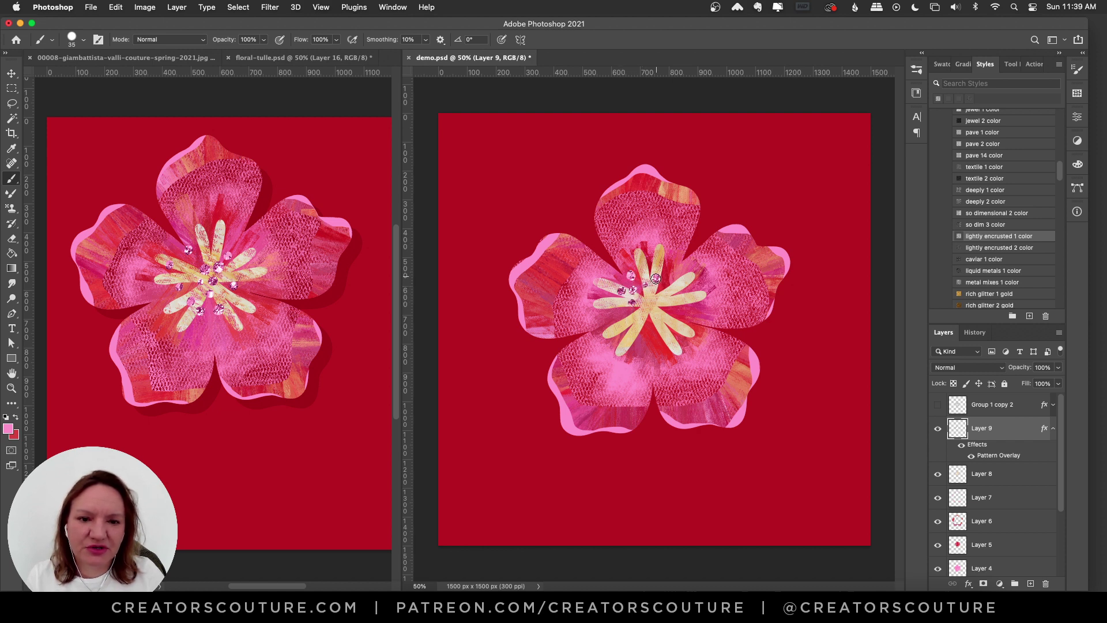
click(656, 279)
click(668, 285)
click(652, 296)
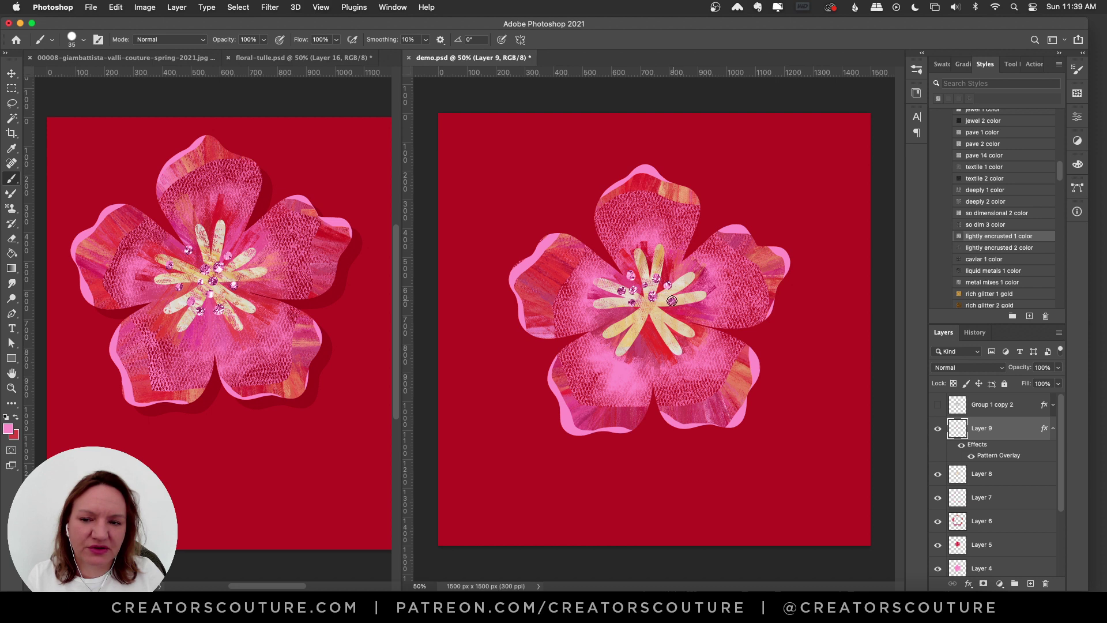
click(673, 301)
click(645, 311)
click(658, 312)
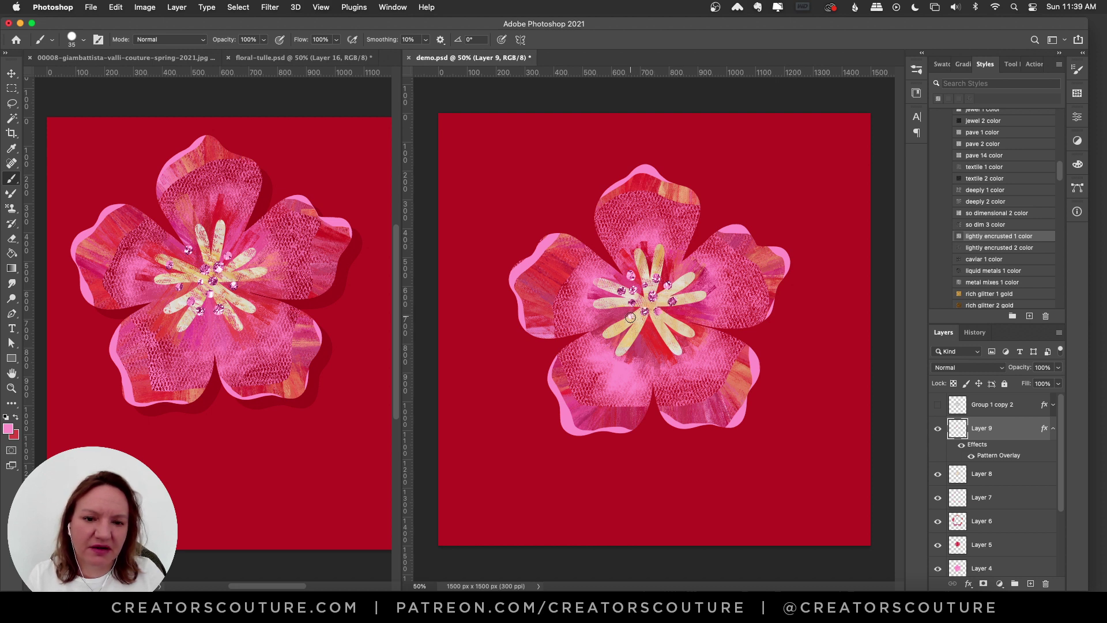
click(631, 316)
click(644, 324)
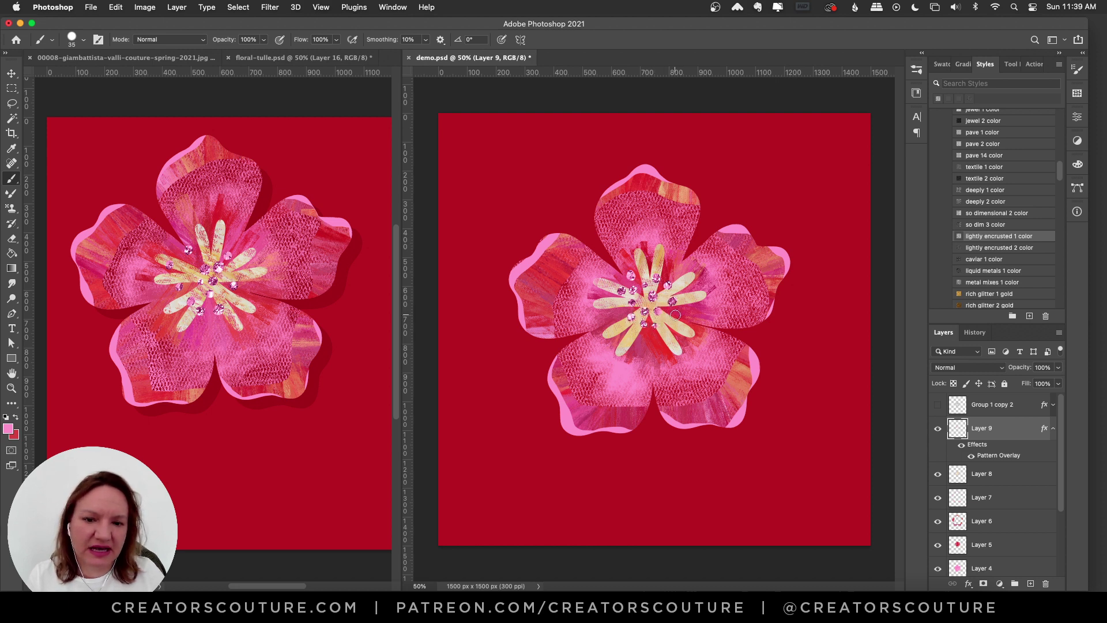
click(674, 319)
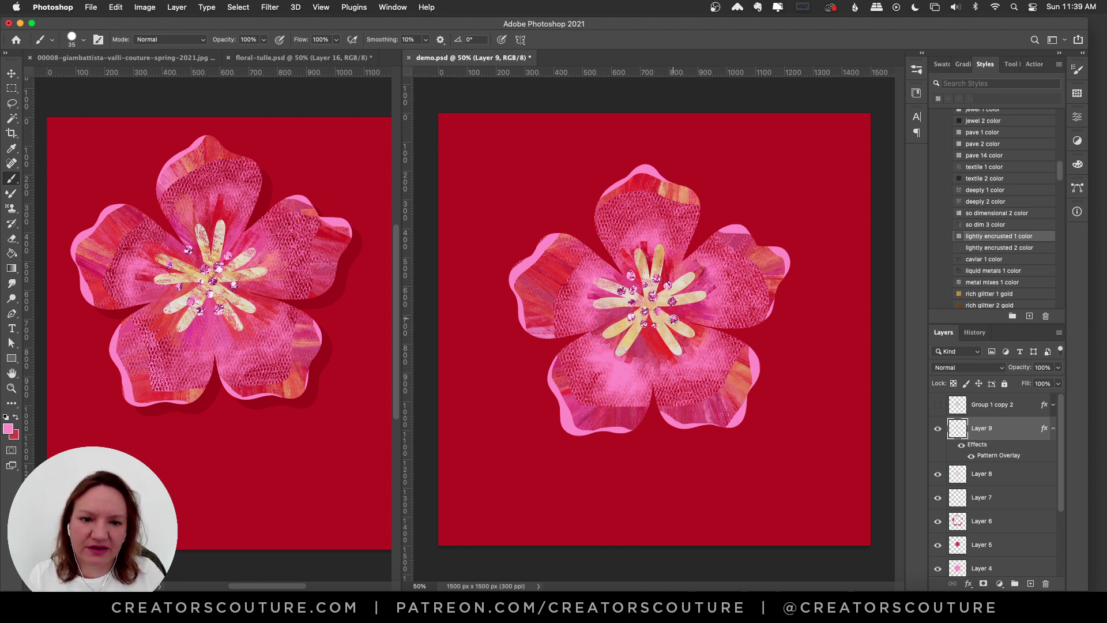
click(649, 339)
click(615, 319)
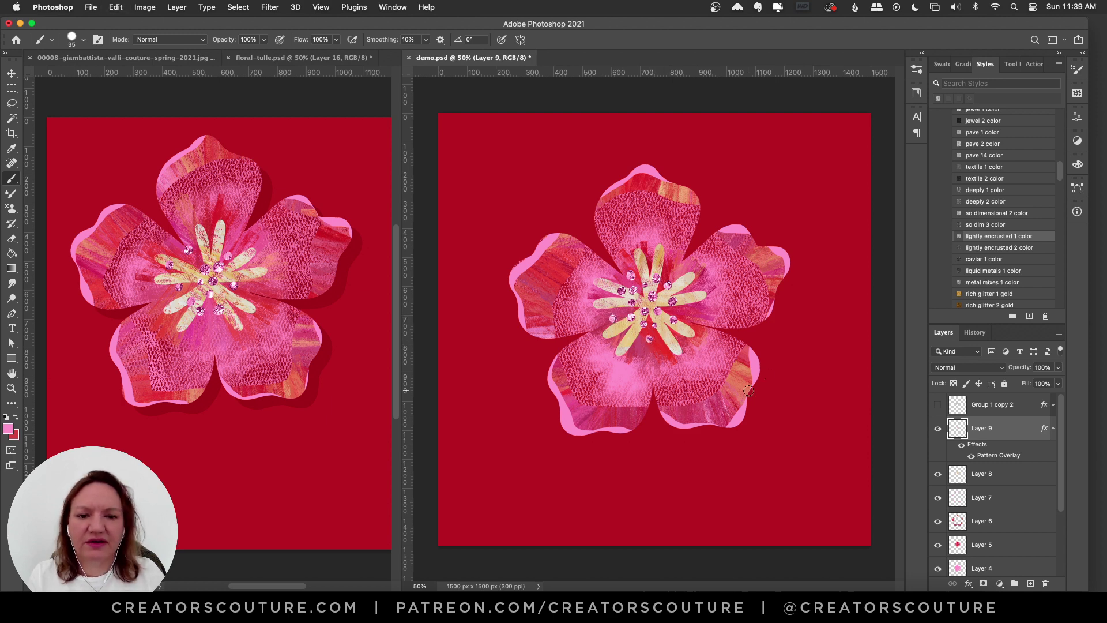